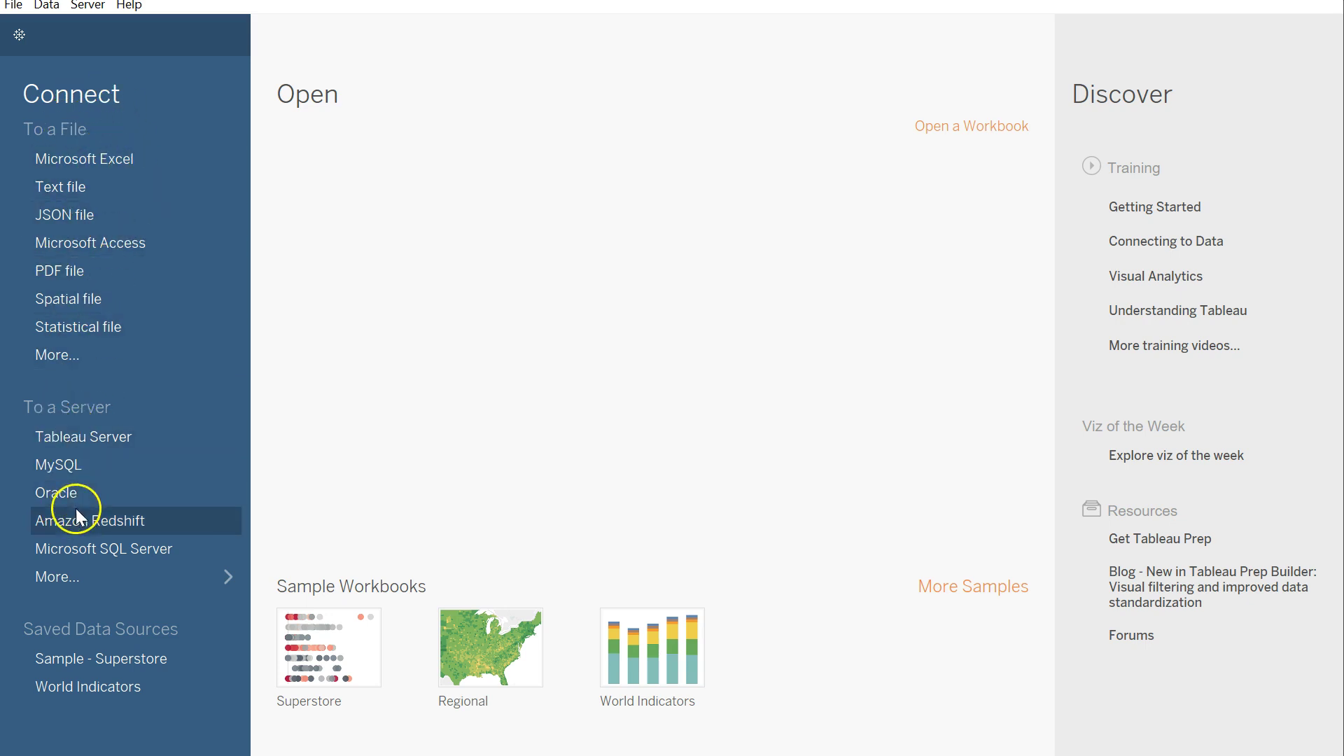
Expand the Start page's To a Server list to show all available server connectors.
click(64, 580)
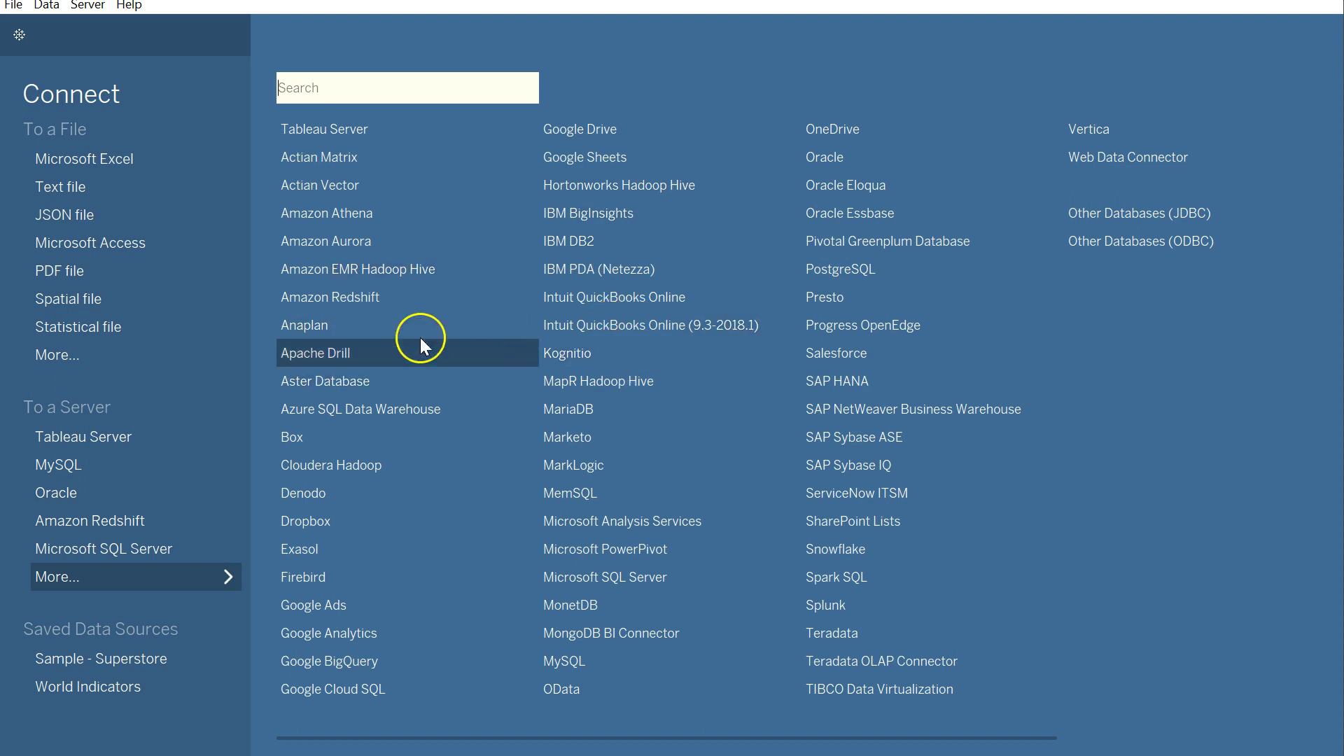
Connect to Microsoft SQL Server by entering the account password and signing in.
click(95, 547)
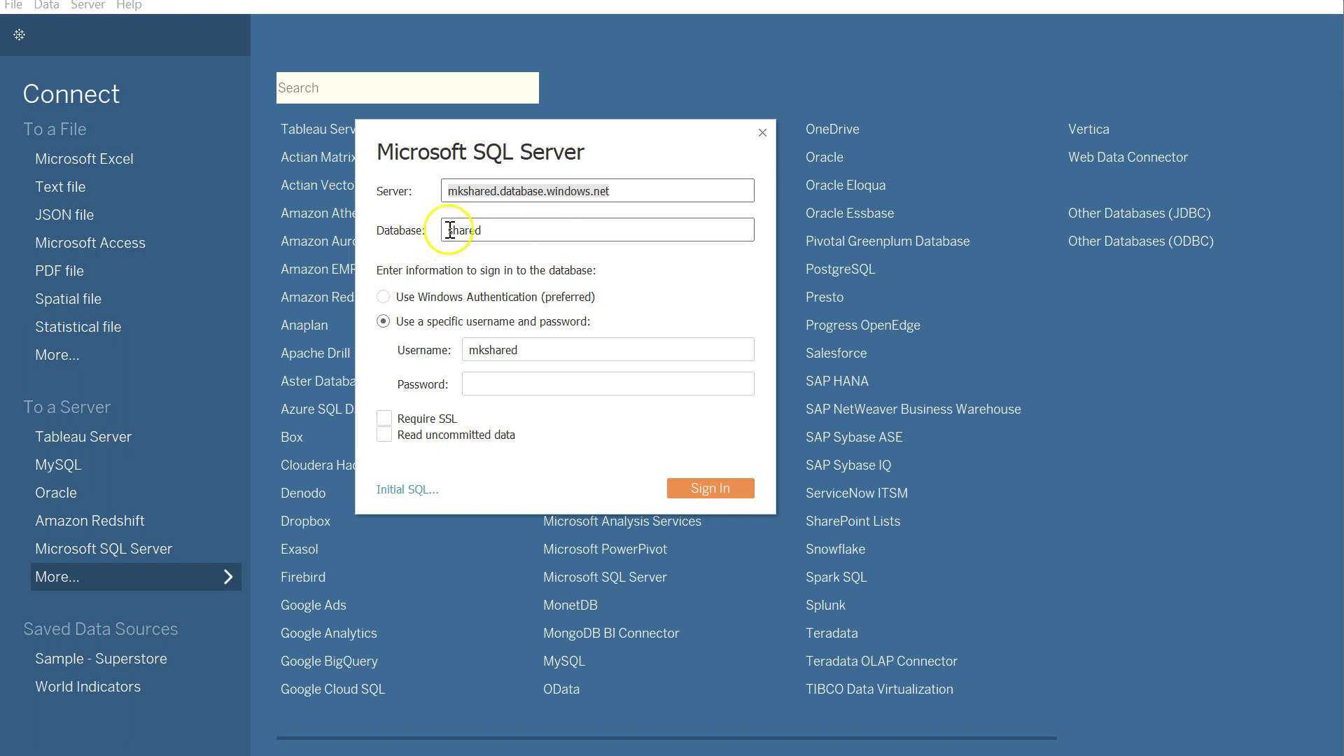
click(532, 380)
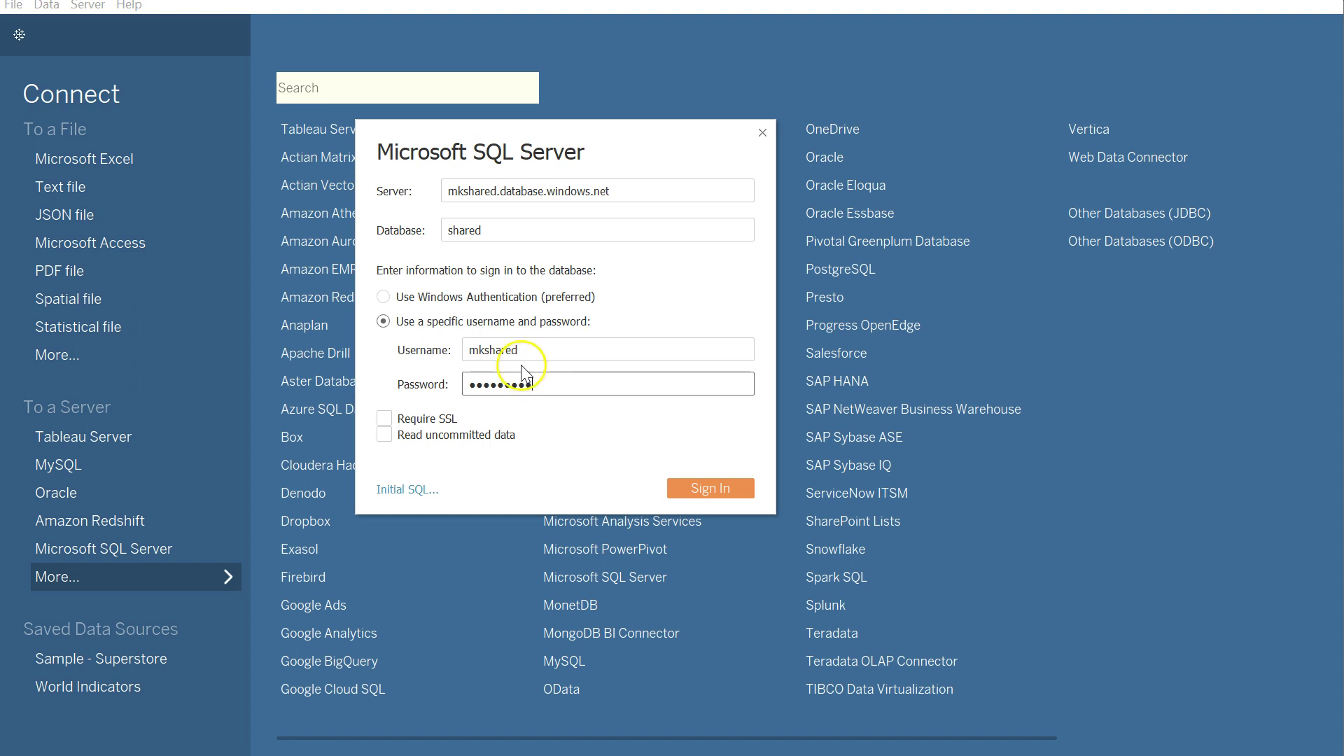
click(741, 490)
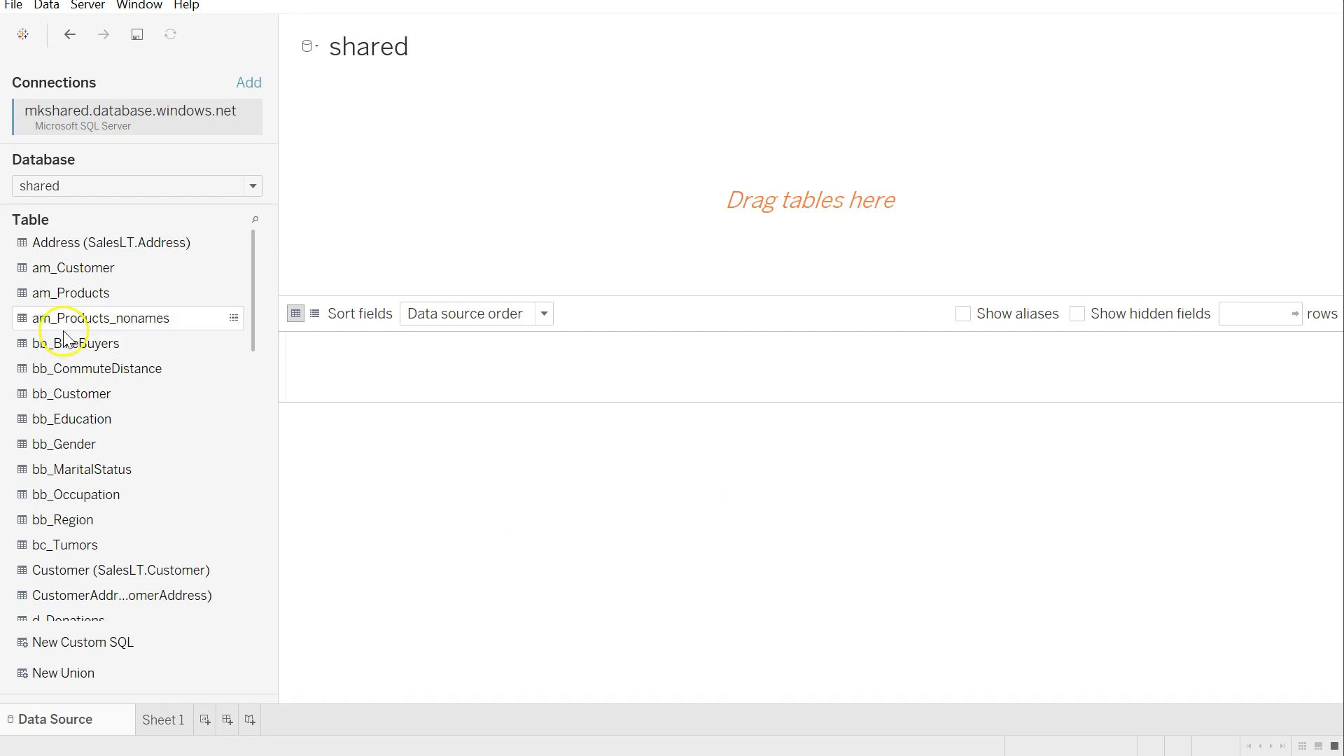
Drag bb_BikeBuyers onto the canvas and widen the Marital Status and Marital Status Numeric columns.
drag(61, 344, 420, 156)
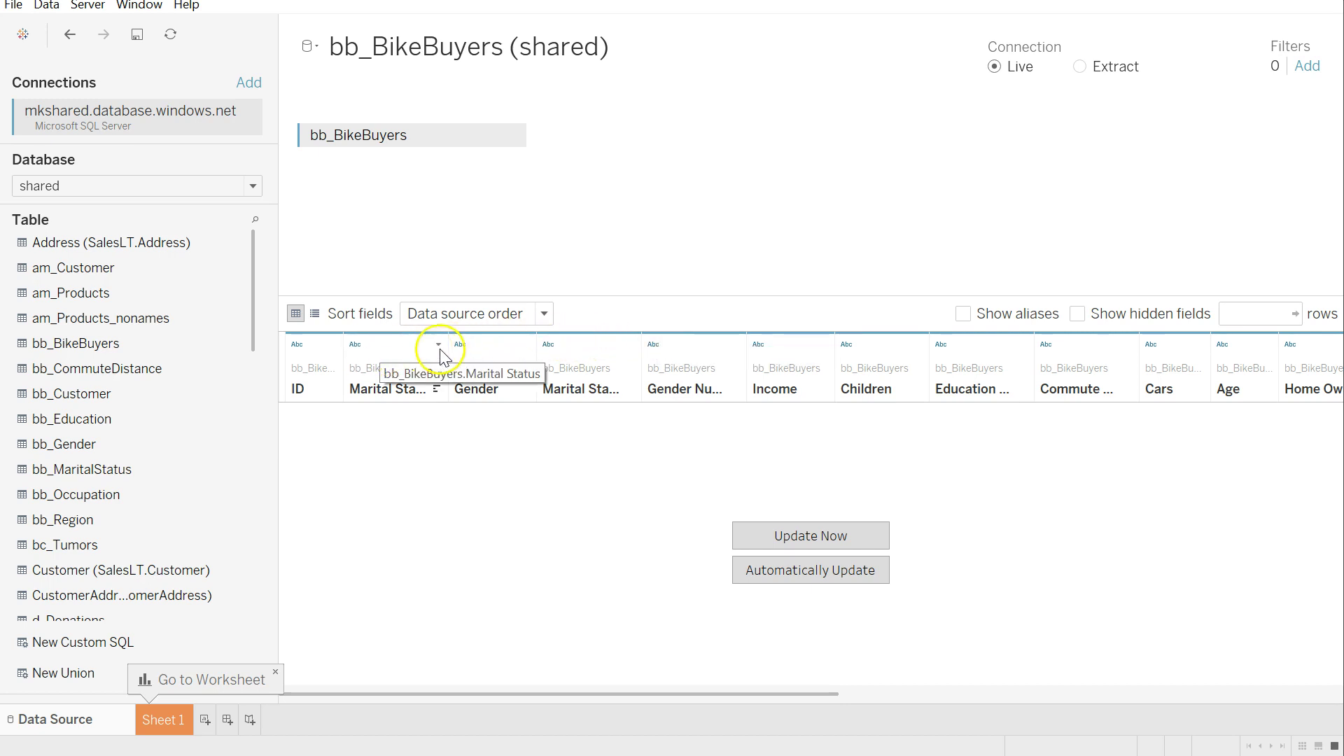
drag(449, 348, 471, 365)
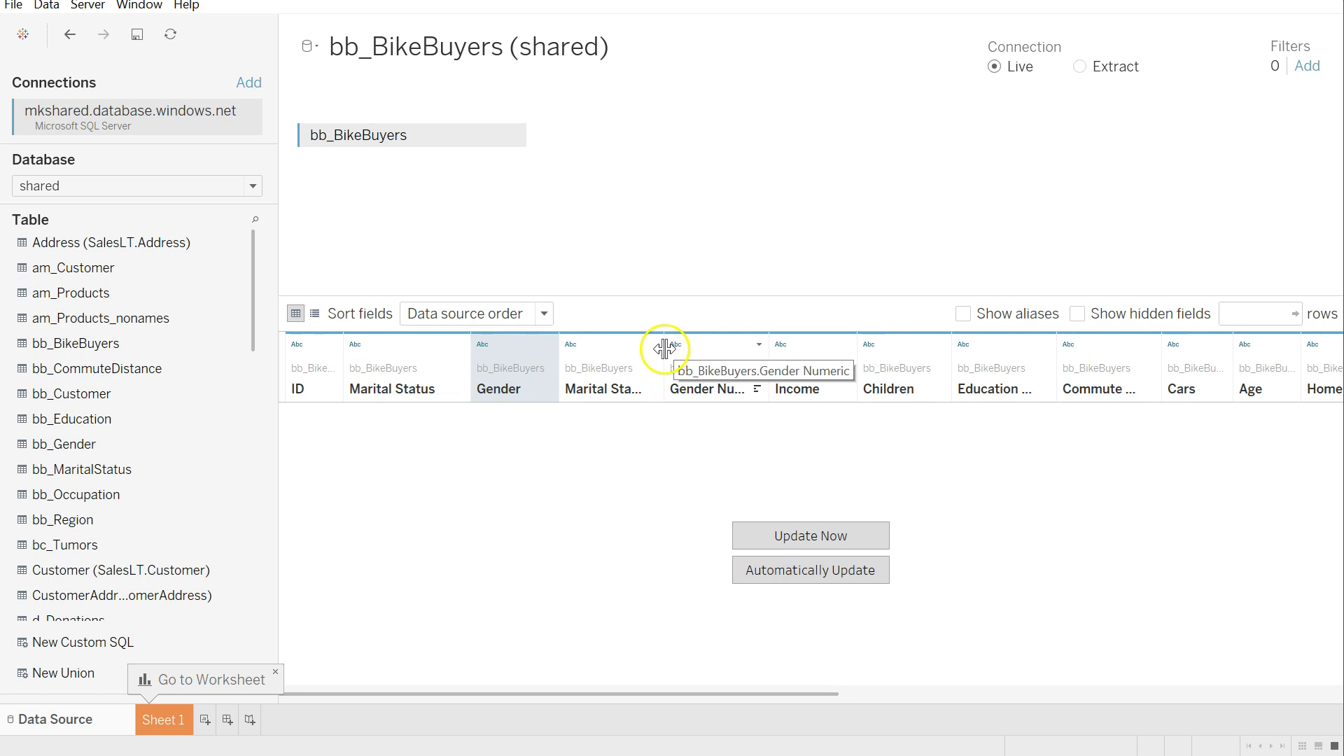
drag(665, 349, 720, 352)
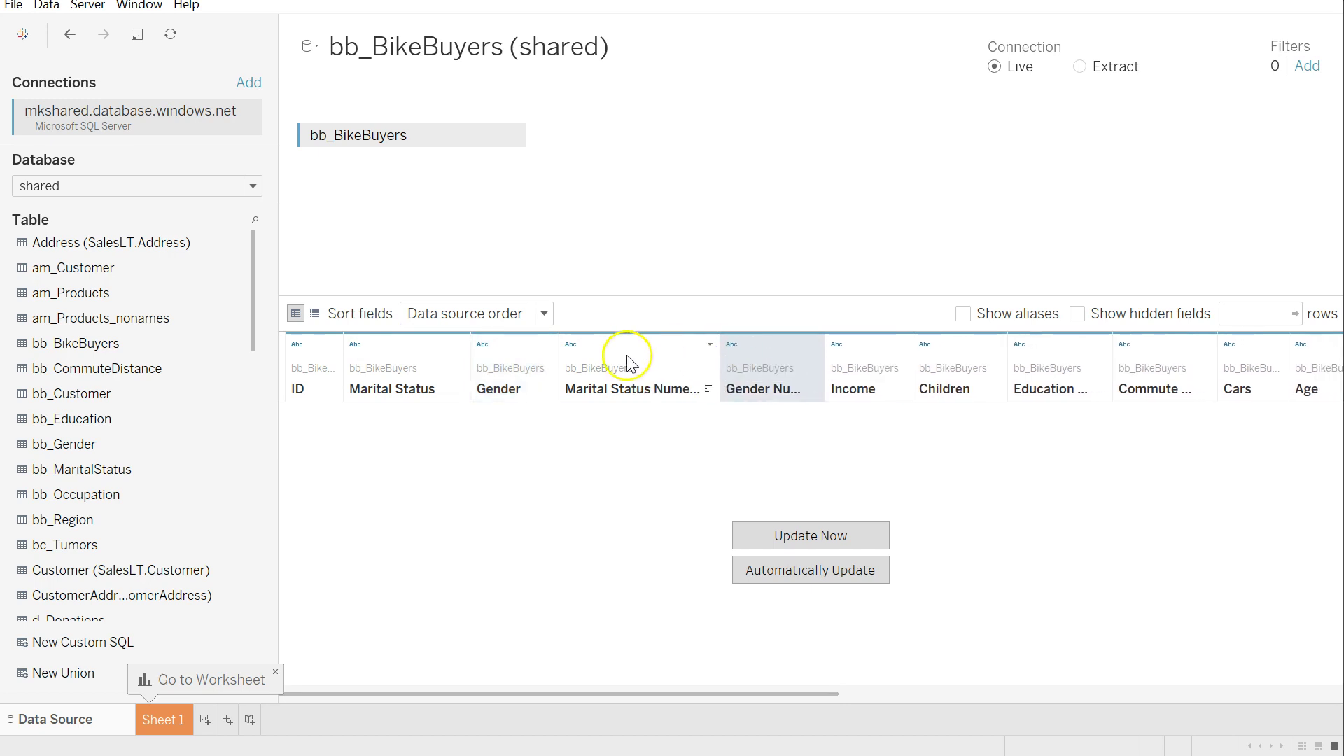
Set Marital Status Numeric, Gender Numeric, Income, Children, Education Numeric and Commute Distance Numeric to Number (whole).
click(571, 345)
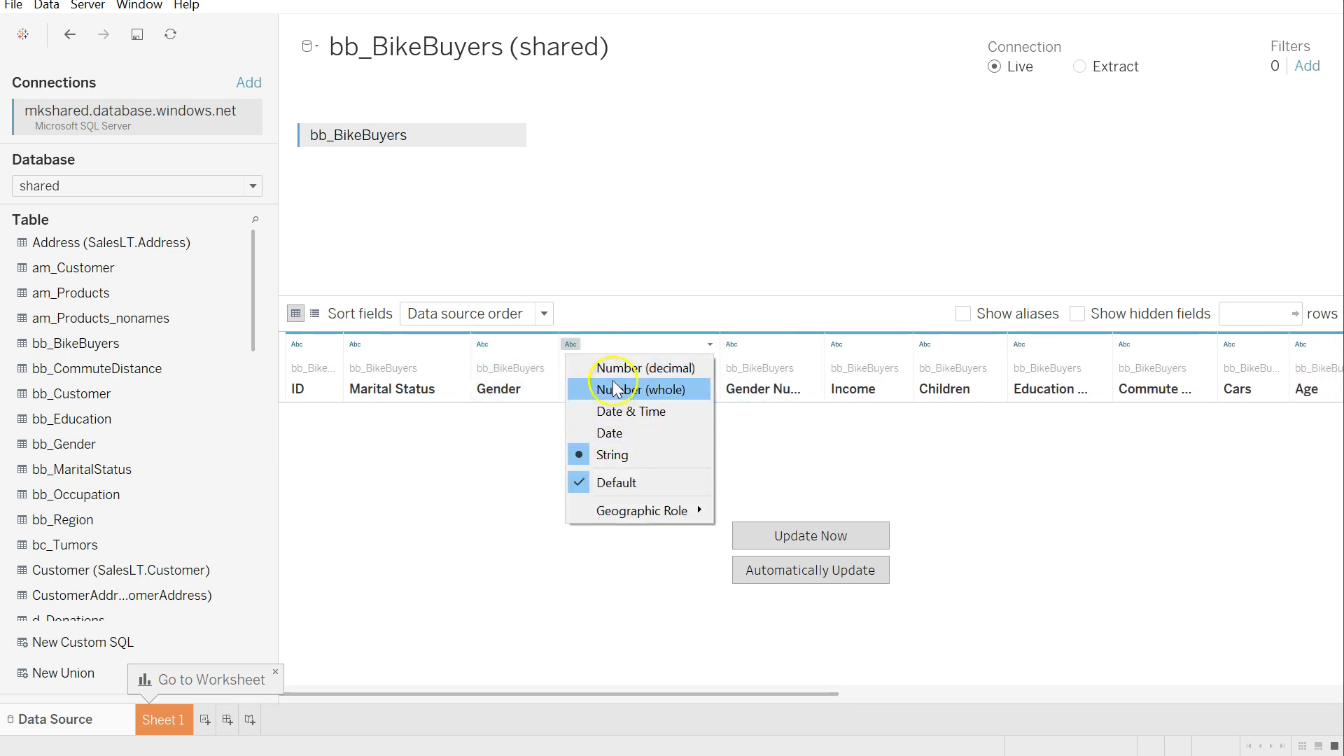
click(619, 389)
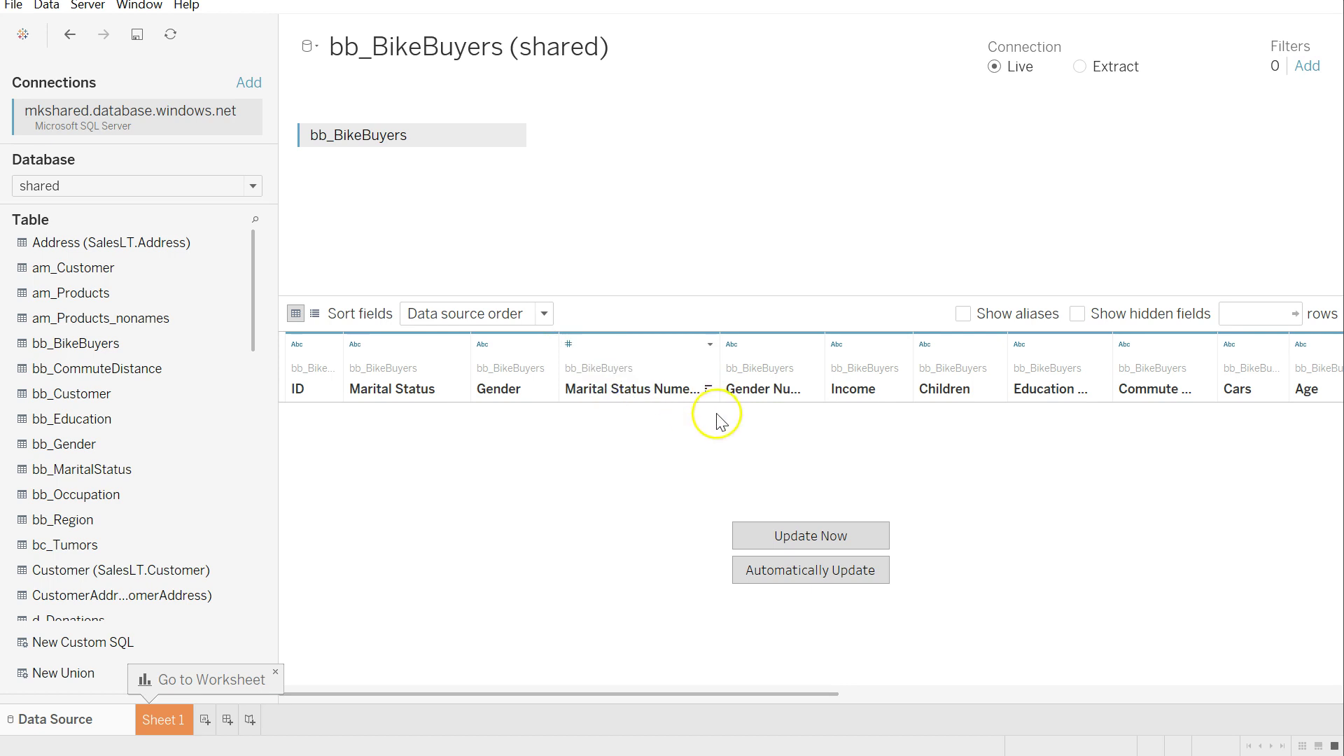
click(731, 345)
click(754, 389)
click(835, 346)
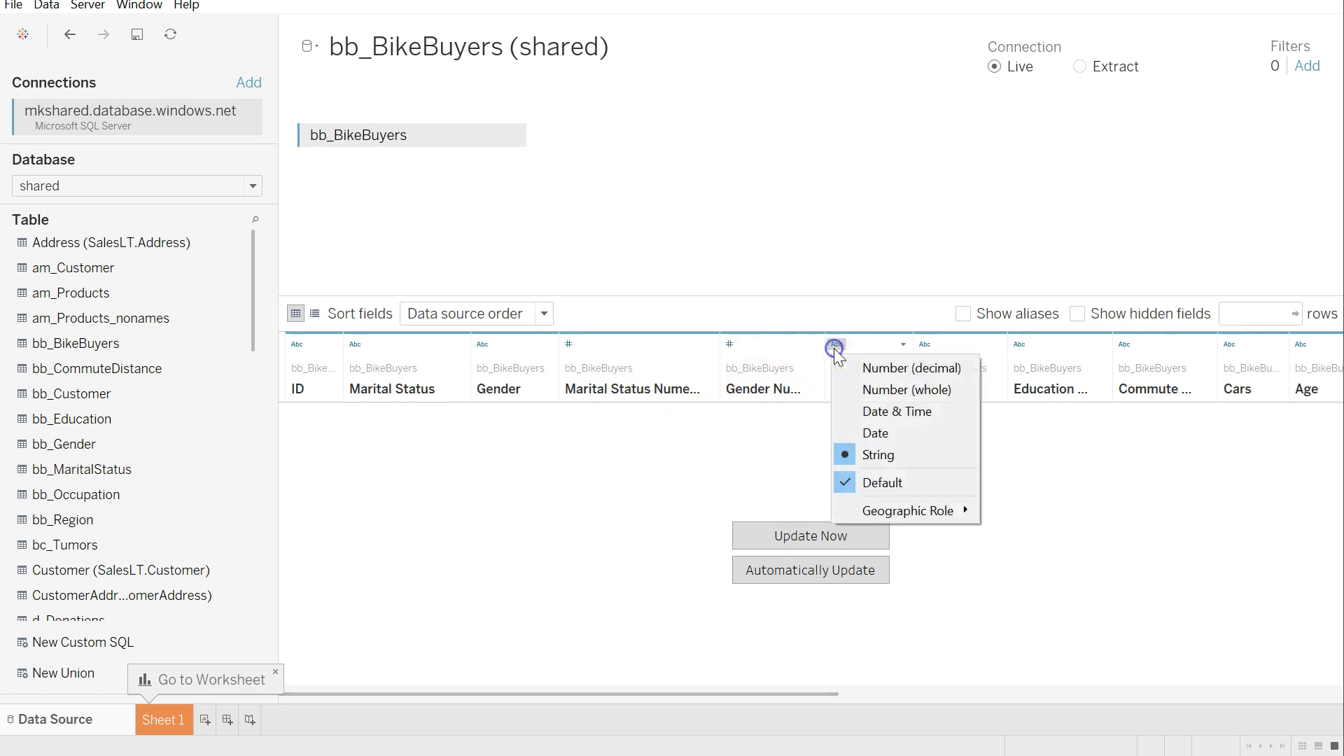
click(879, 390)
click(913, 344)
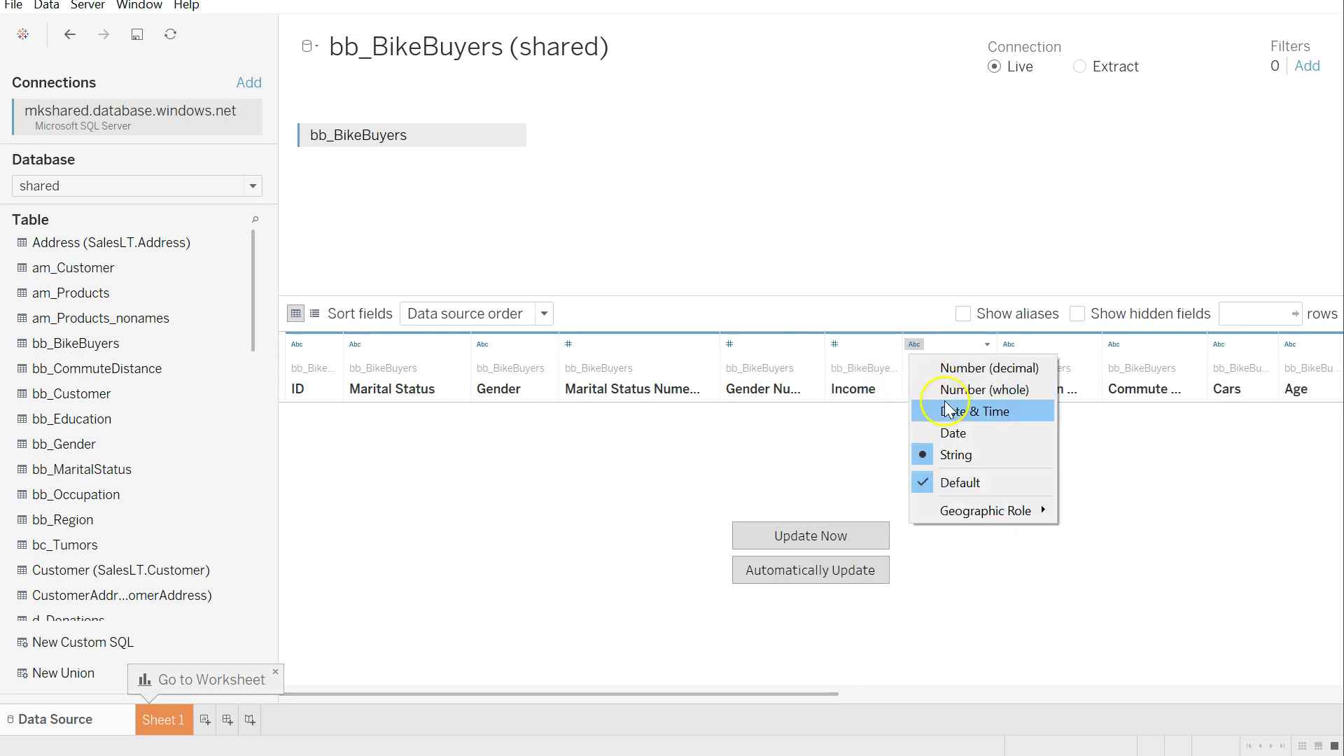
click(950, 389)
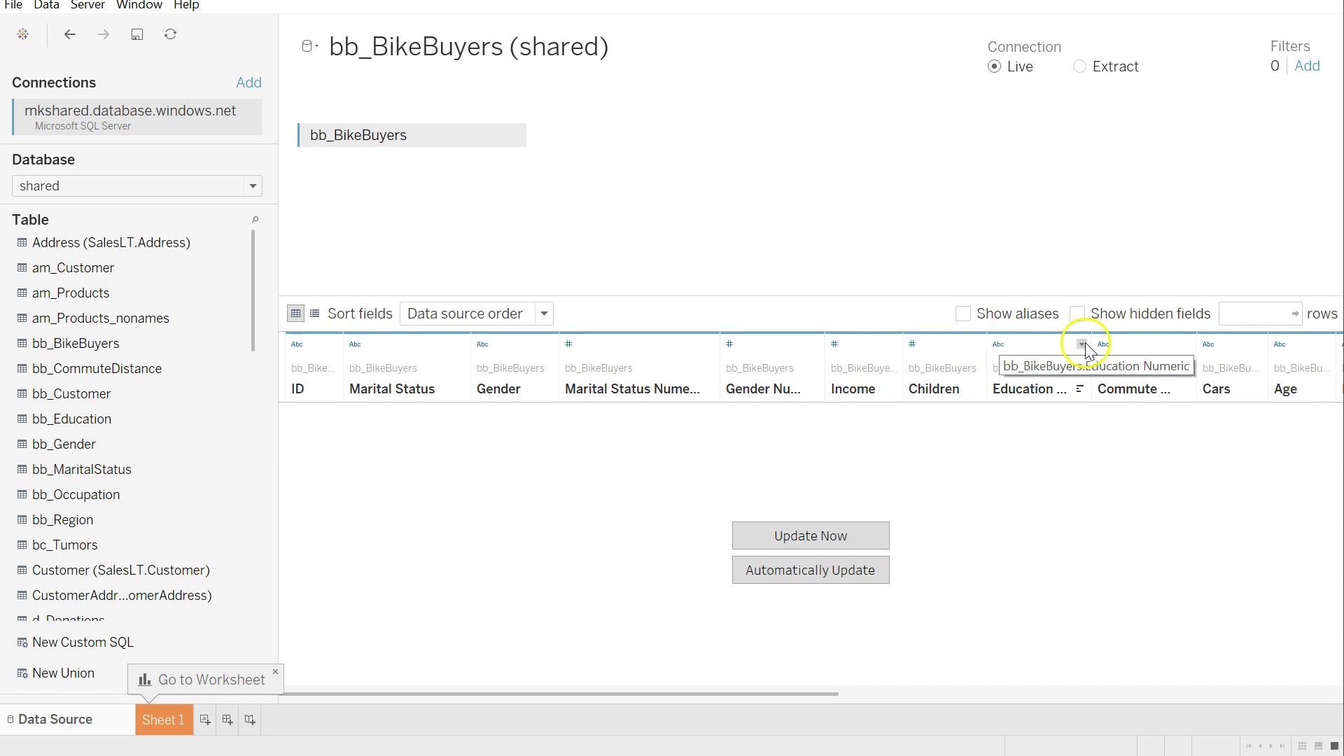
drag(1087, 349, 1104, 371)
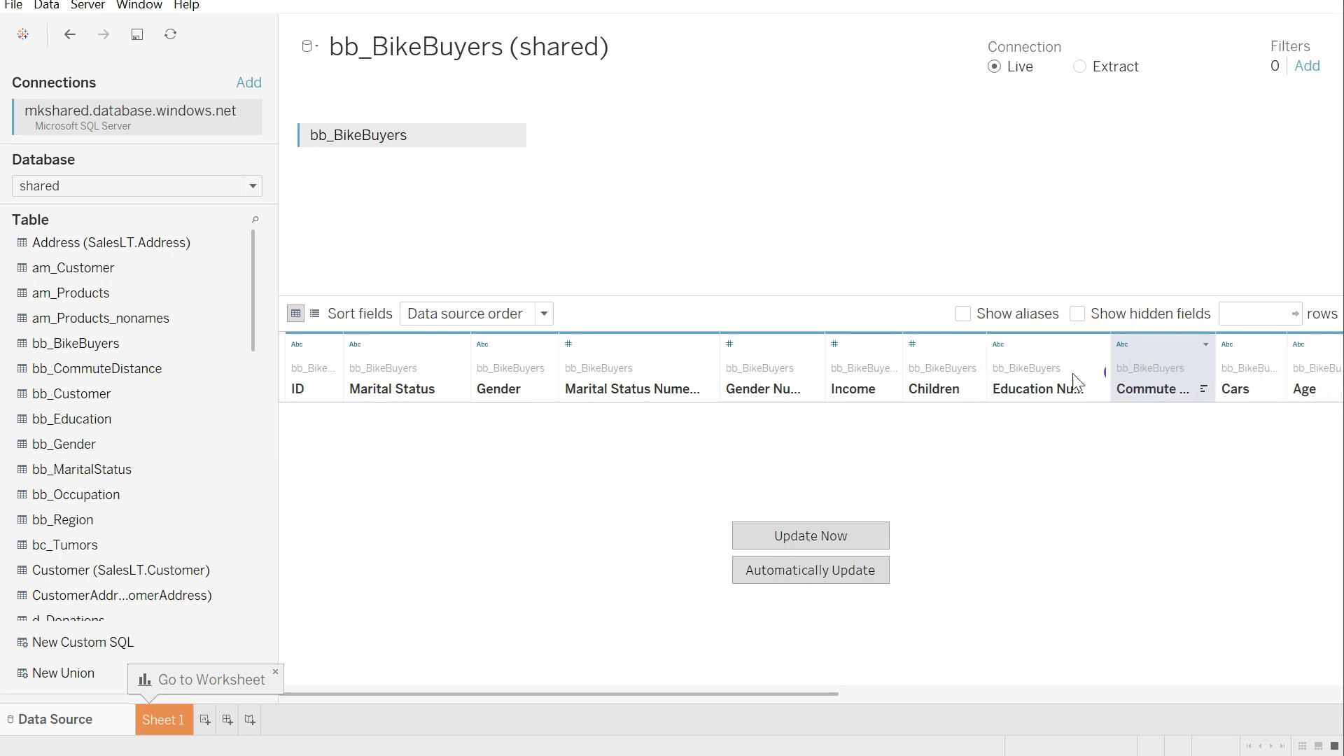
click(998, 344)
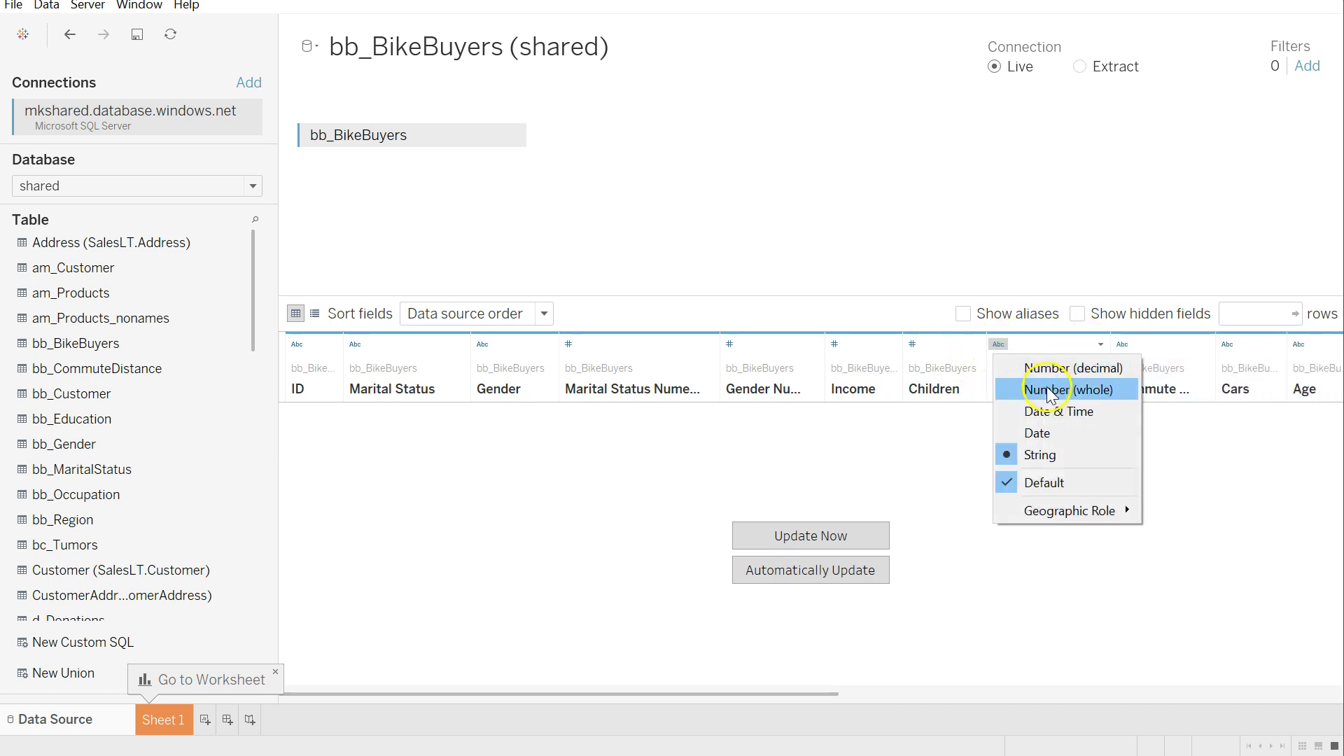
click(1051, 389)
mouse_move(1219, 351)
mouse_down()
mouse_move(1279, 351)
mouse_move(1198, 353)
mouse_up()
click(1122, 344)
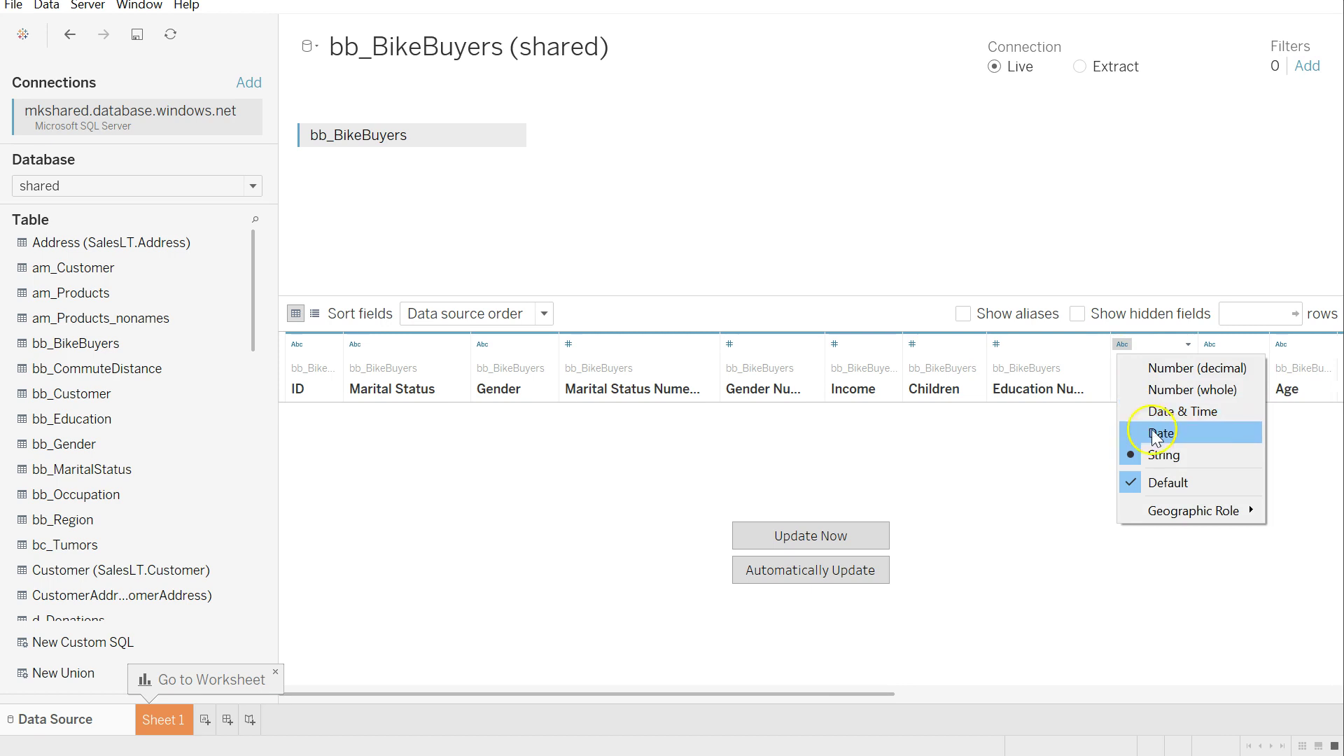
click(1155, 390)
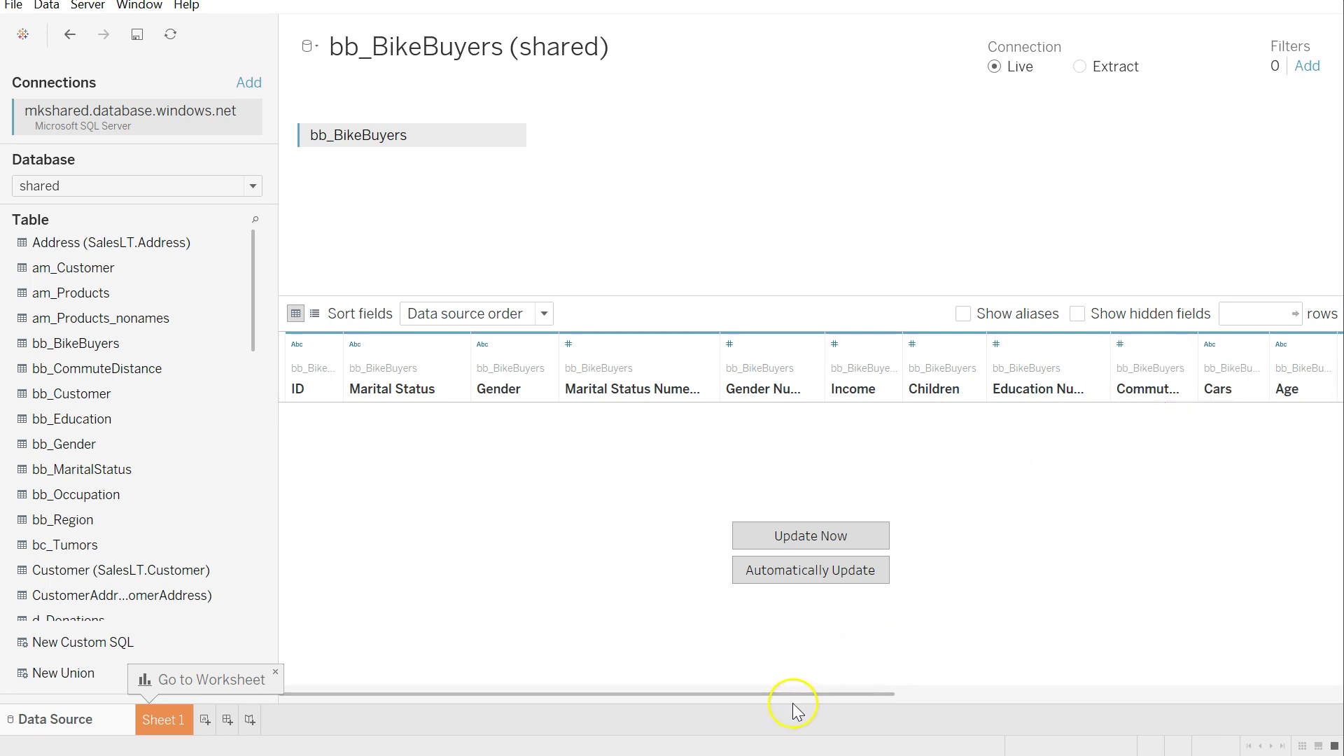
drag(800, 700, 1205, 689)
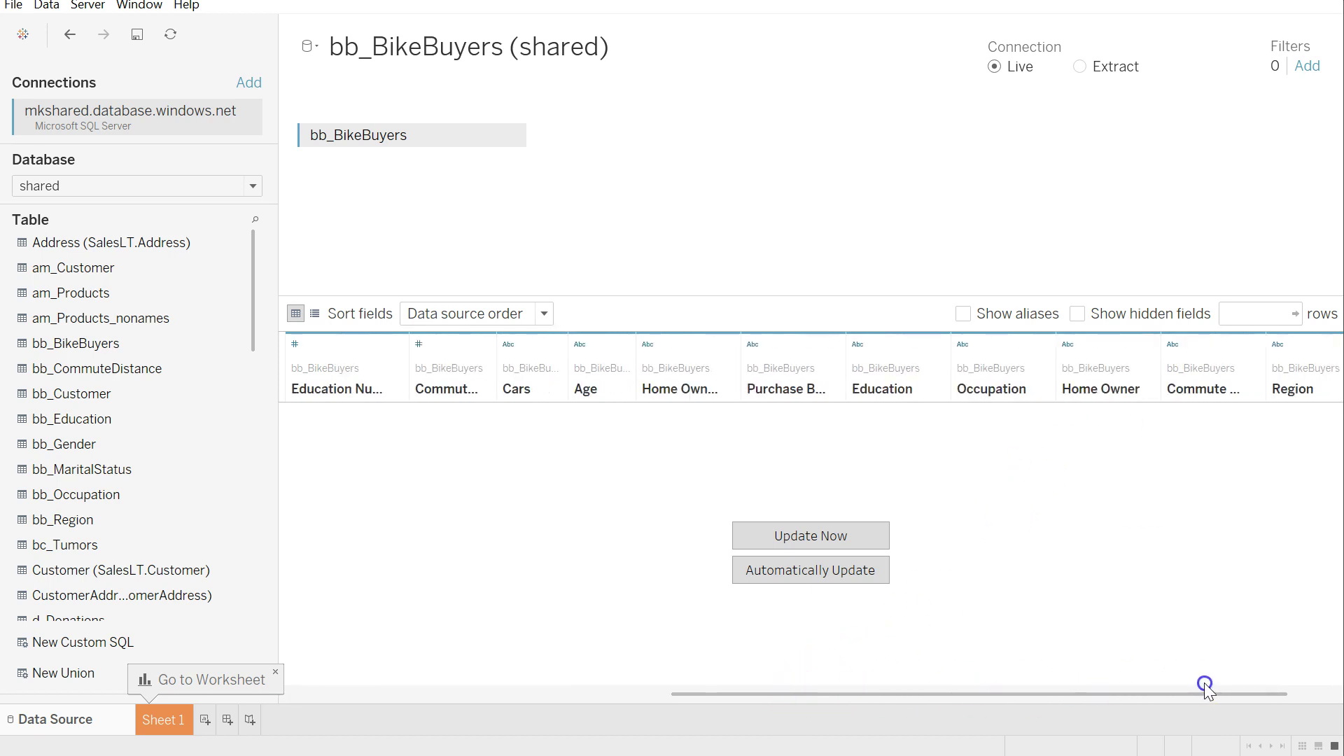
Set Cars, Age, Home Owner Numeric and Purchase Bike Numeric to Number (whole).
click(518, 350)
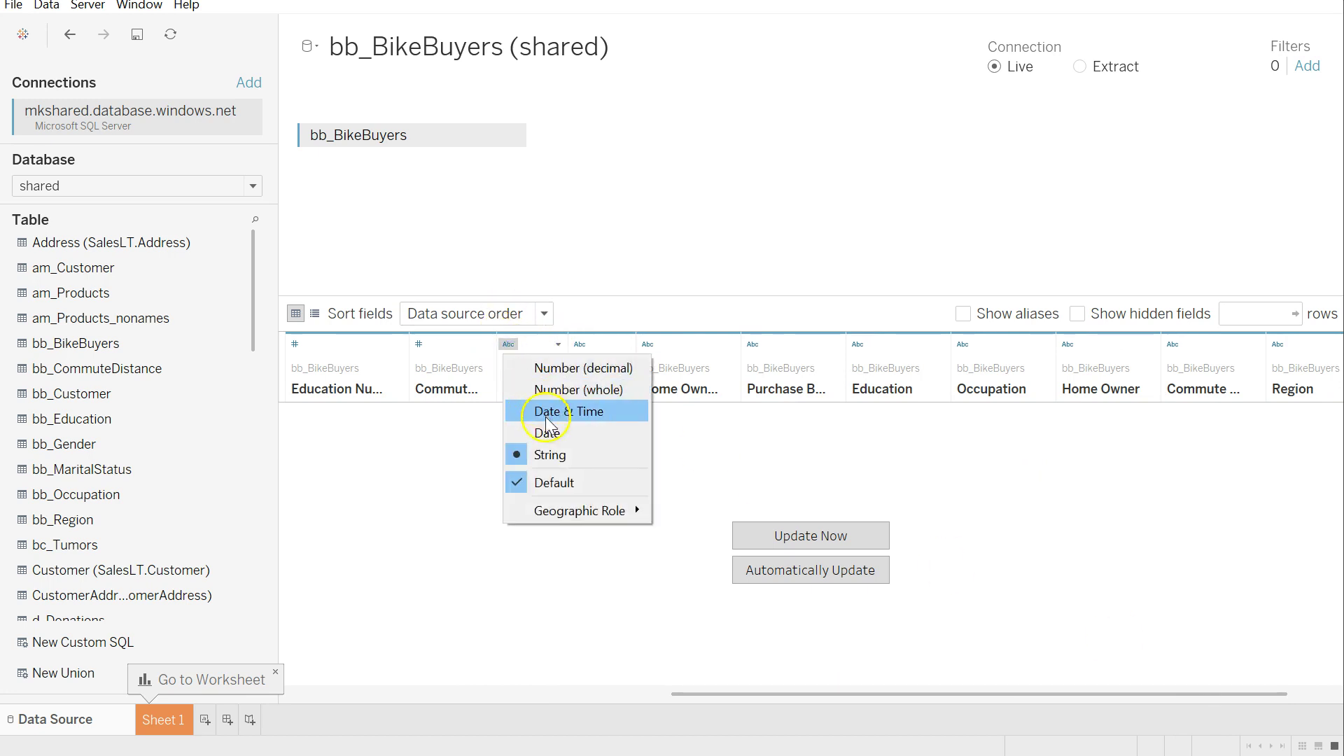
click(560, 384)
click(569, 344)
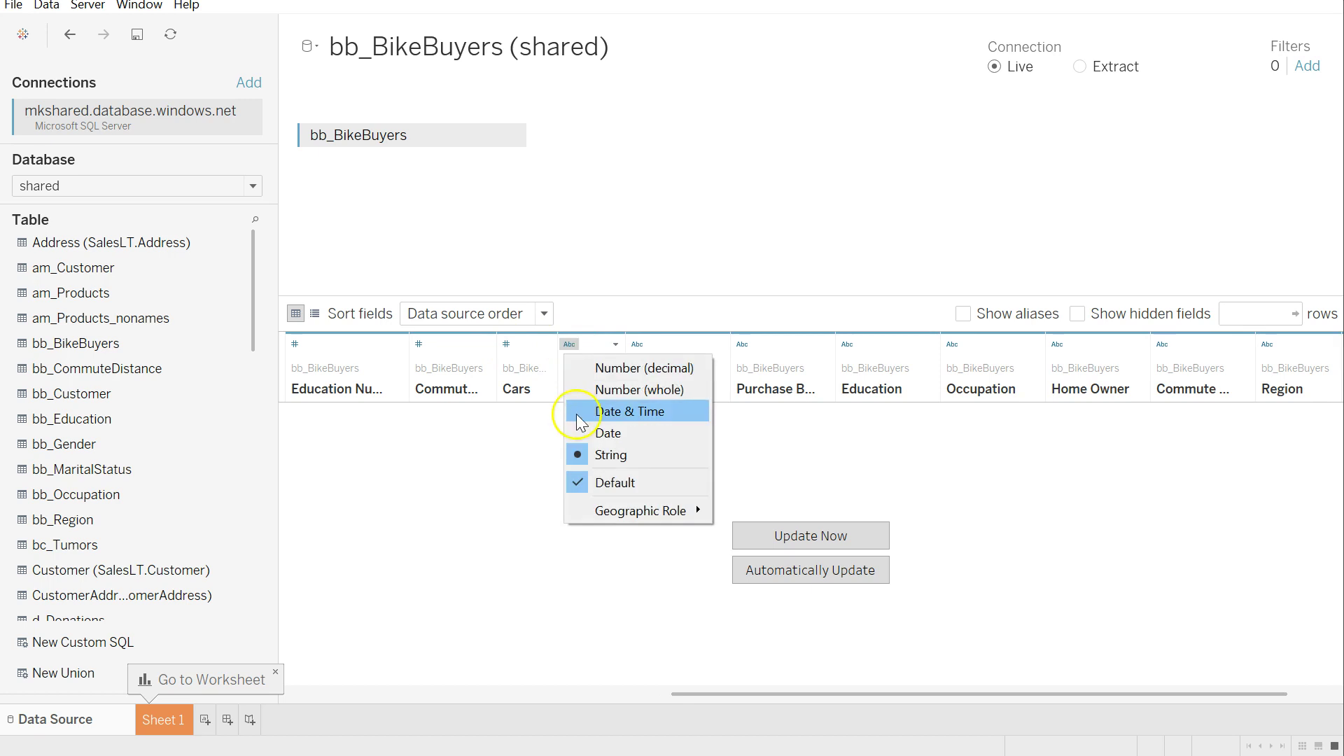
click(598, 391)
drag(625, 343, 614, 343)
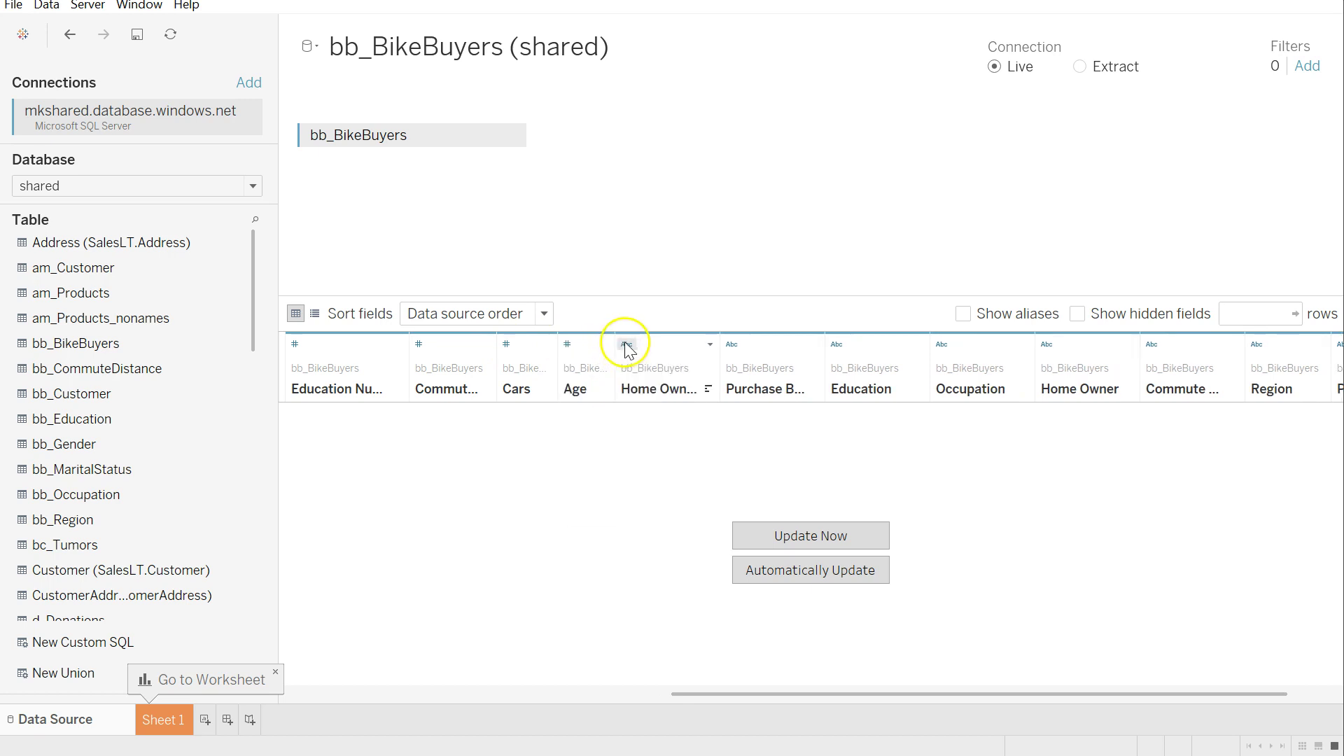
mouse_move(723, 343)
mouse_down()
mouse_move(761, 345)
mouse_move(712, 346)
mouse_up()
click(627, 344)
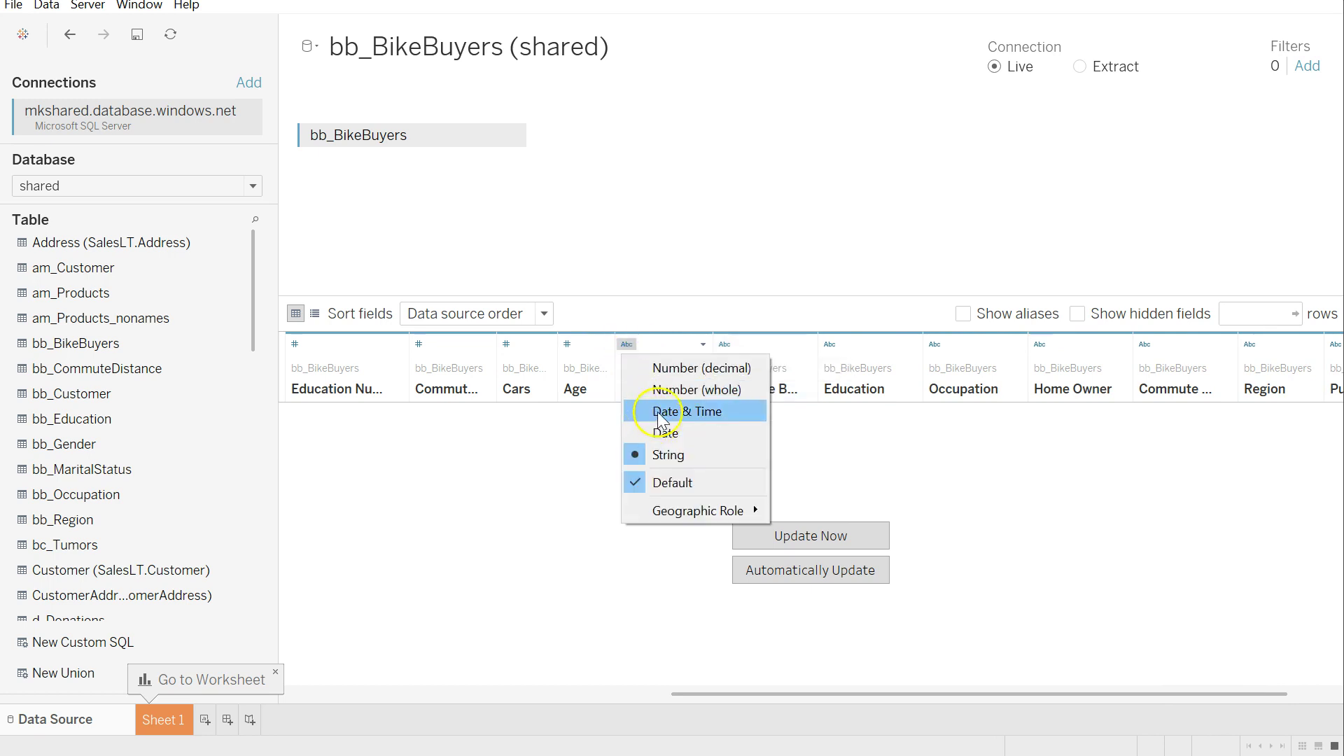
click(693, 389)
click(725, 345)
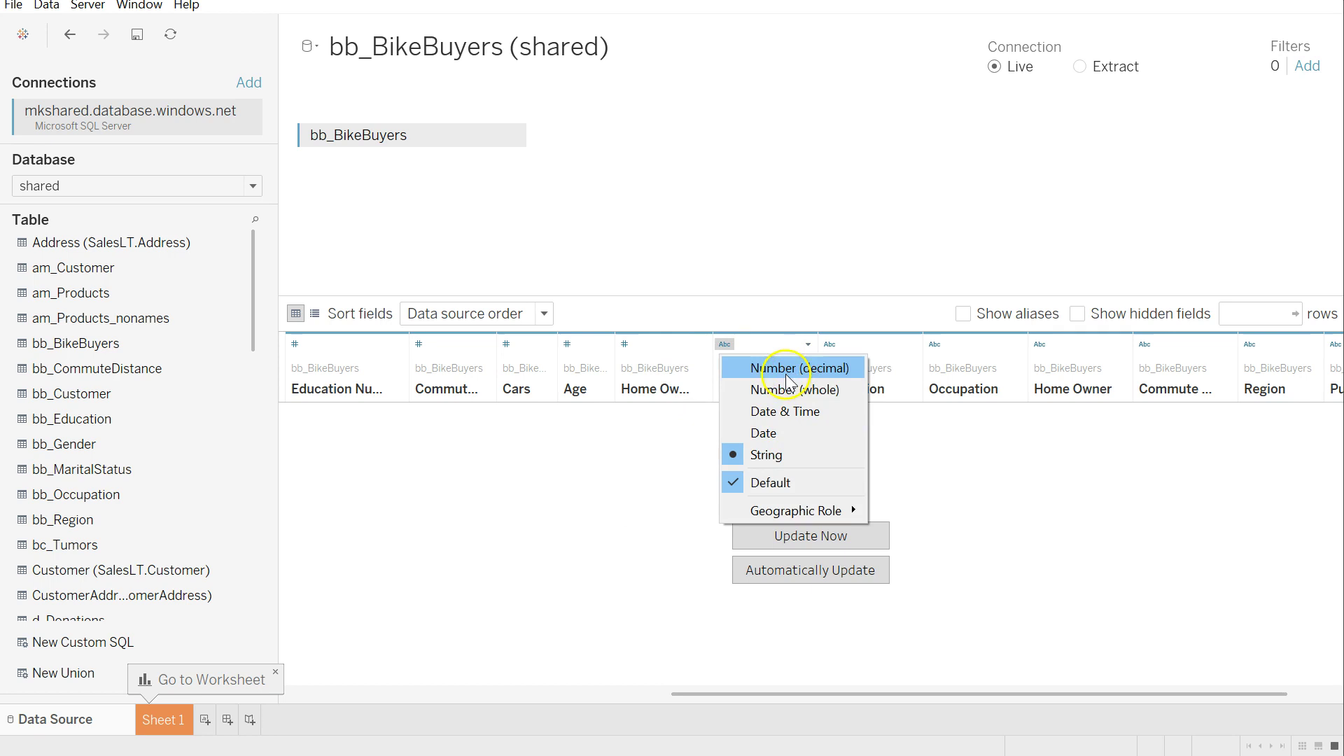
click(759, 389)
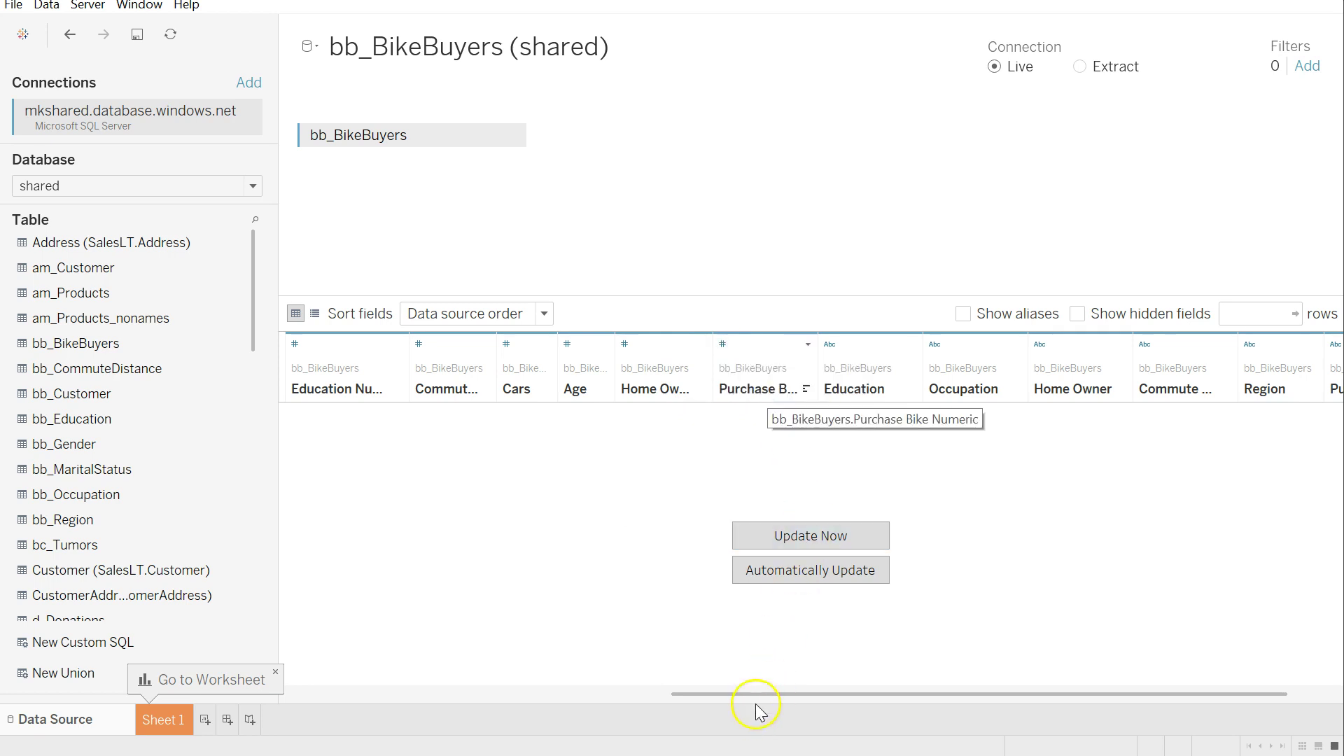
drag(778, 695, 878, 695)
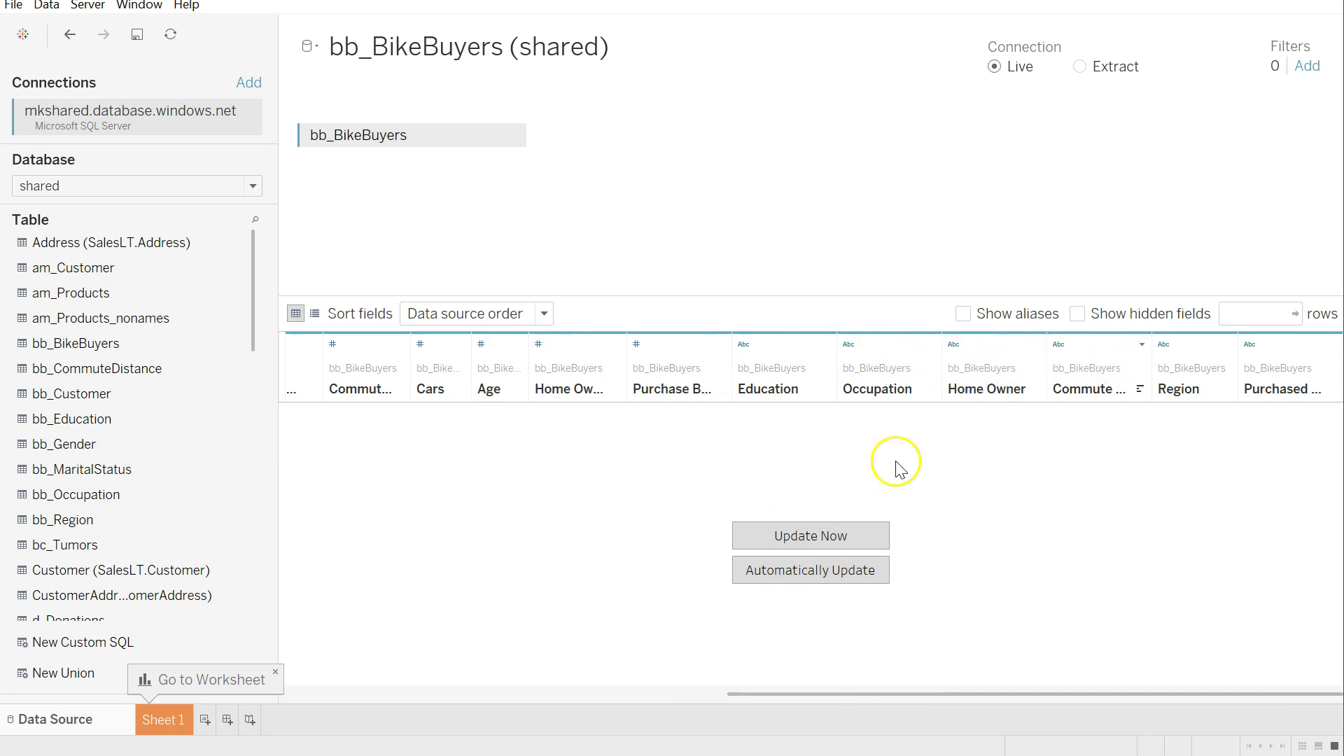
Switch the connection to Extract and save it as bb_BikeBuyers (shared).hyper.
click(810, 536)
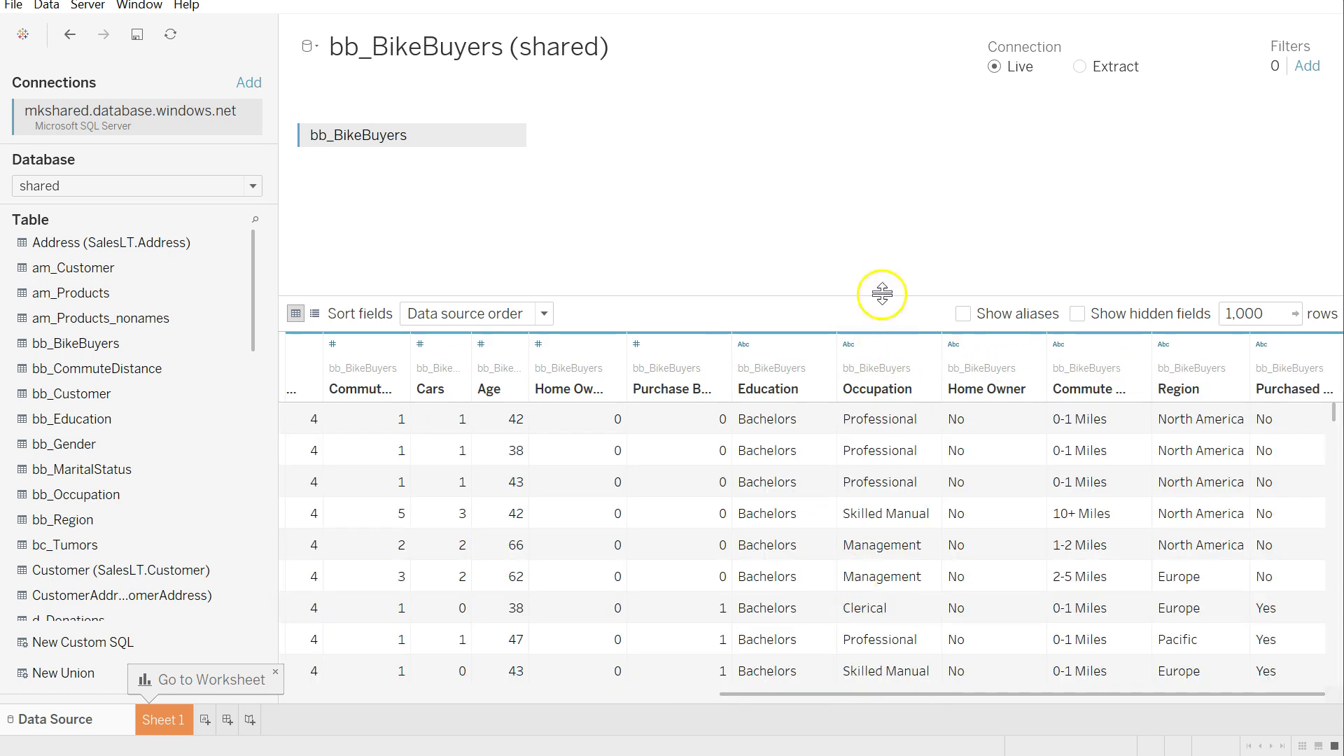
click(1081, 67)
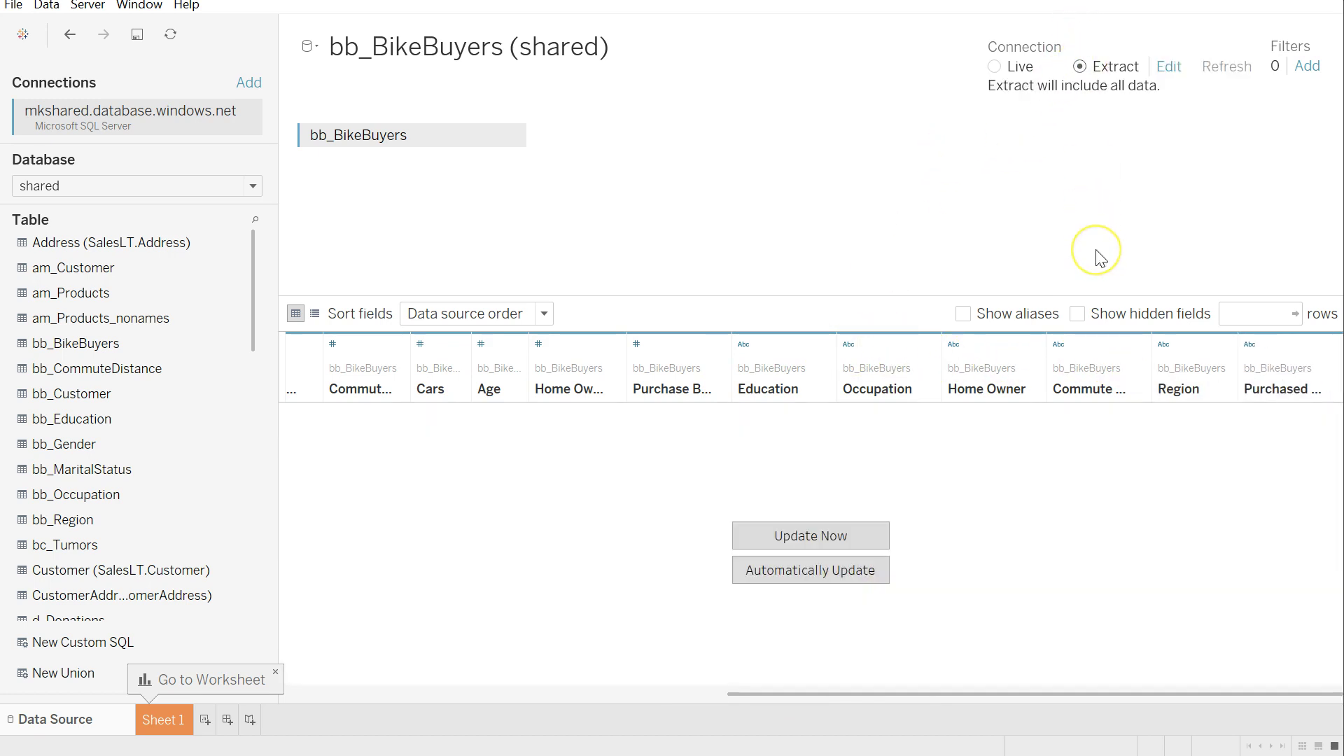
click(798, 539)
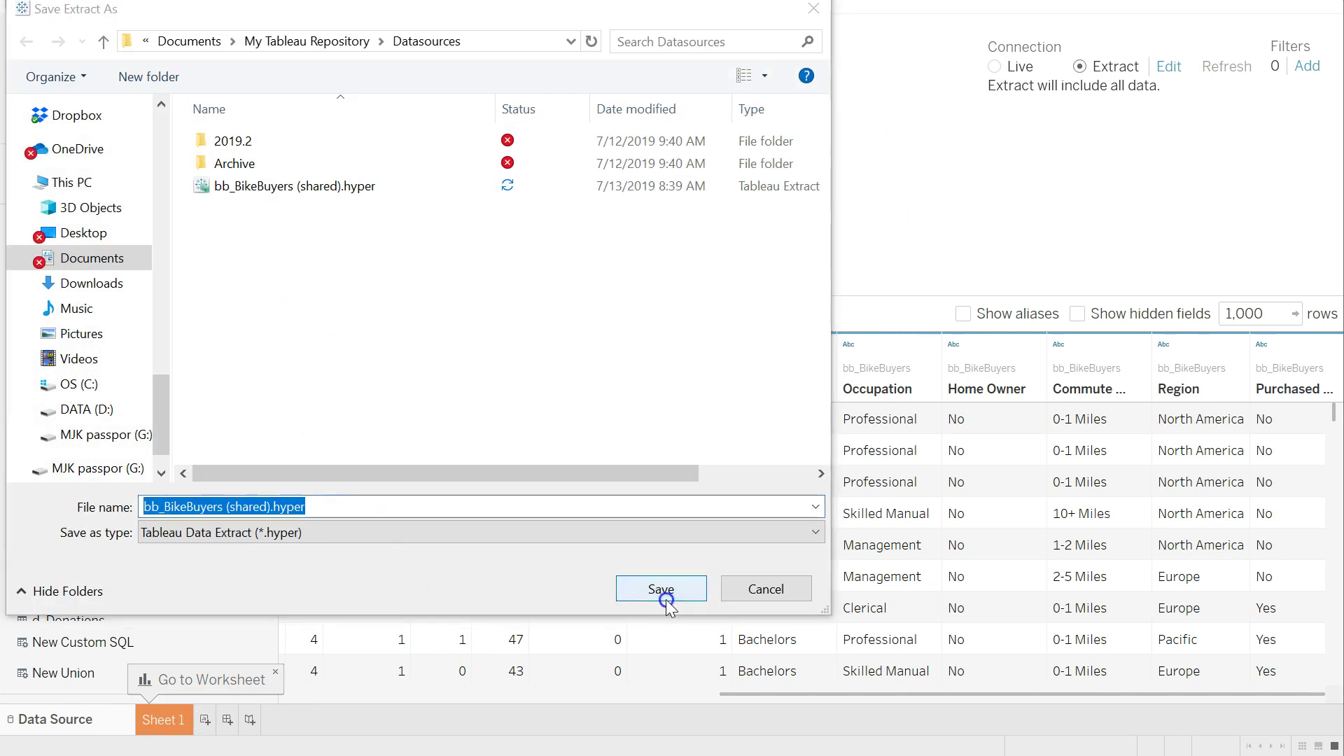
click(664, 595)
drag(61, 453, 353, 393)
Confirm replacing the existing extract file, then select the Age and Marital Status fields.
click(350, 494)
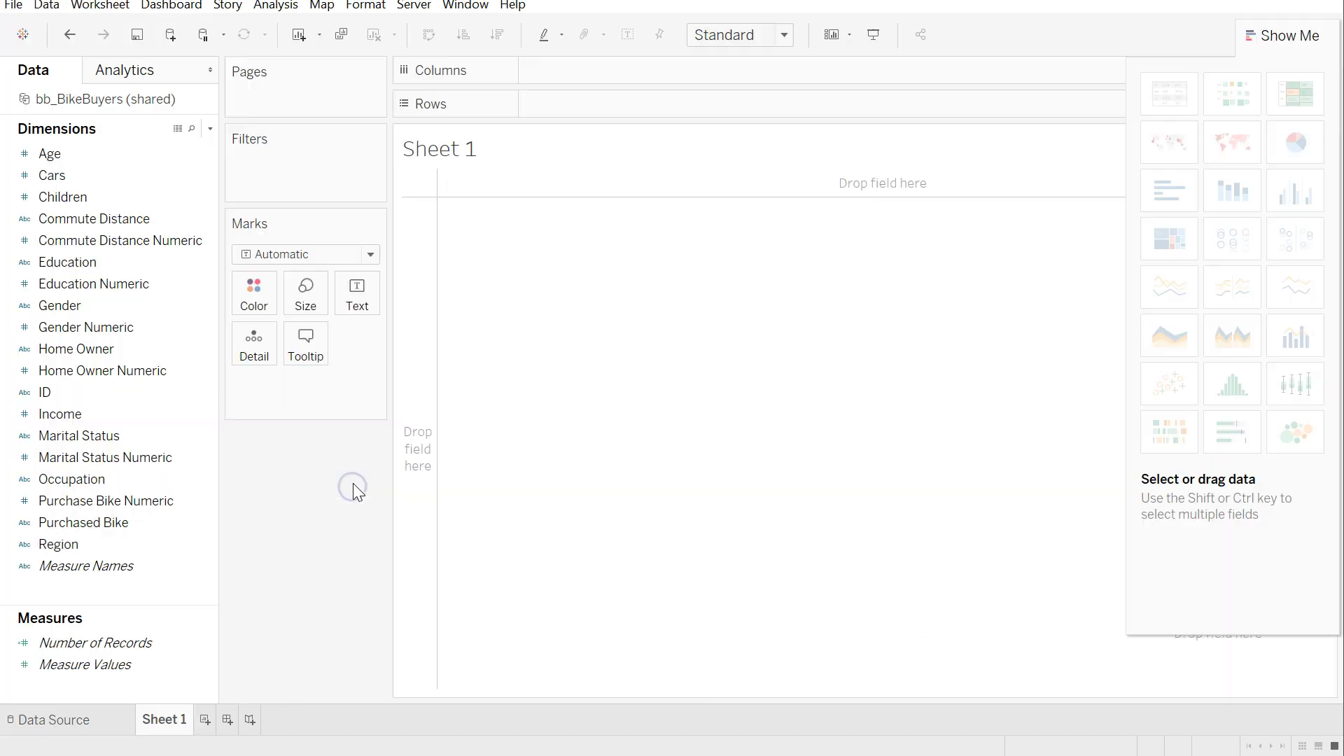
click(46, 154)
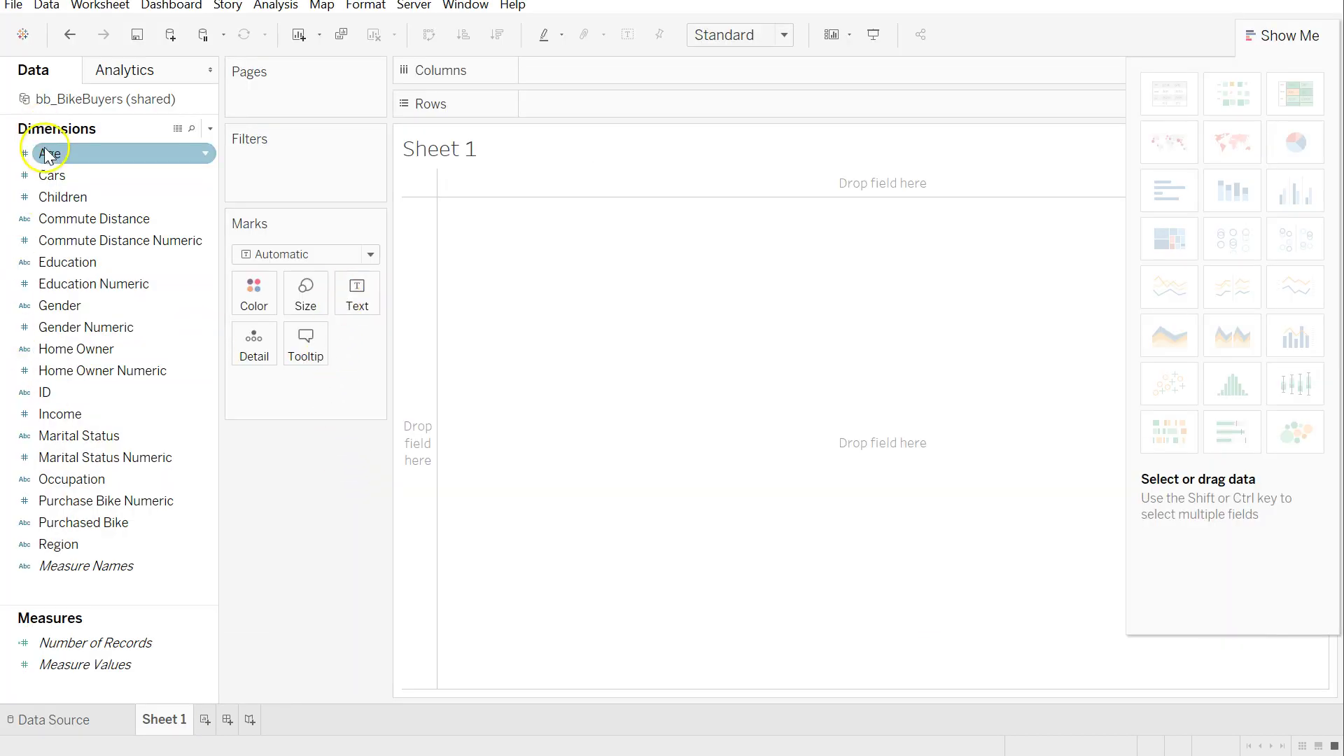
click(81, 438)
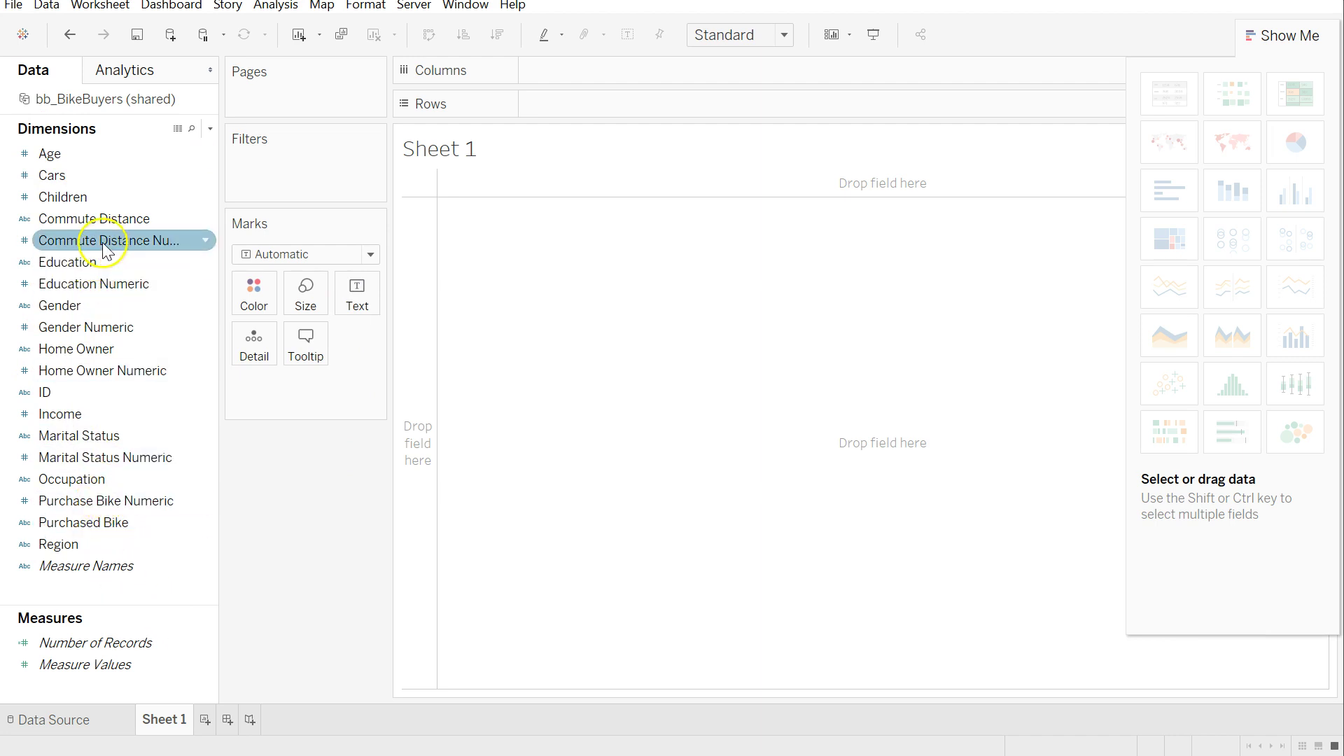
Move Commute Distance, Age, Cars, Children, Education, Gender, Income, Purchase Bike, Marital Status, Home Owner into Measures.
drag(103, 250, 91, 661)
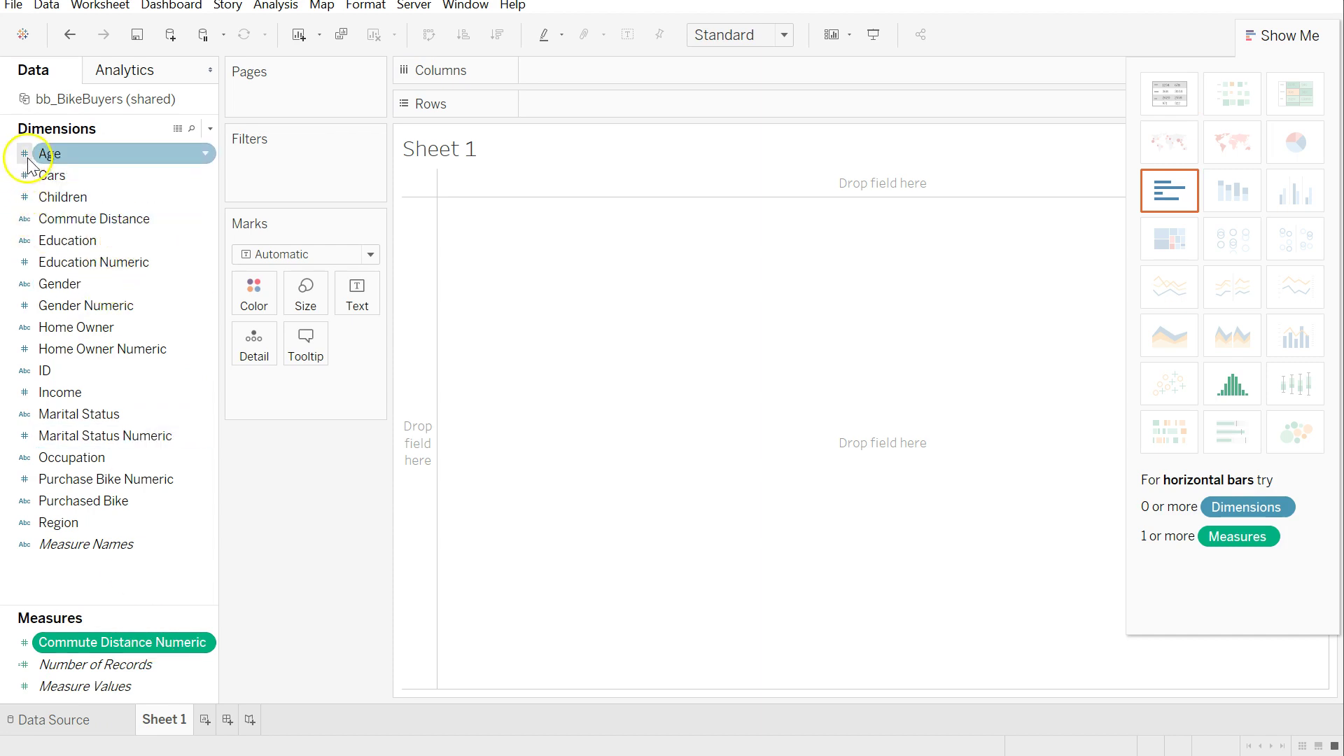
drag(28, 154, 54, 663)
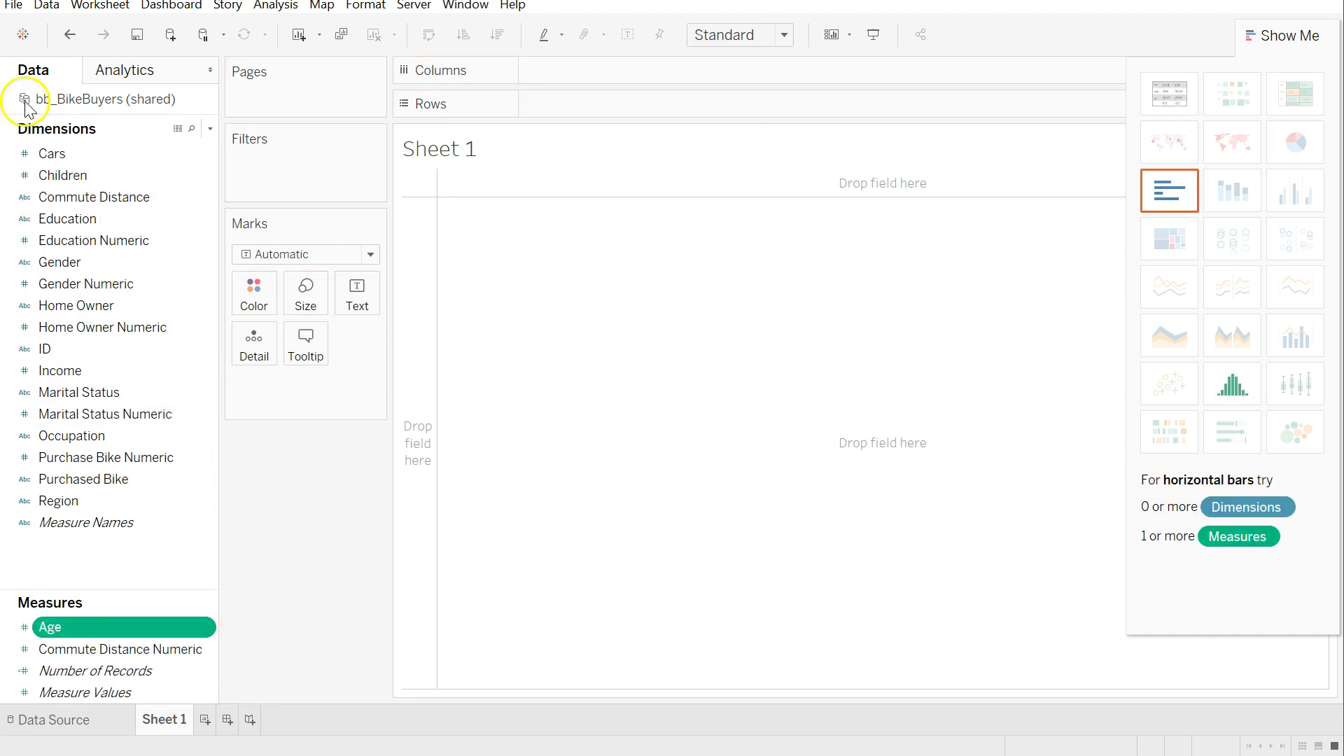
drag(31, 151, 66, 651)
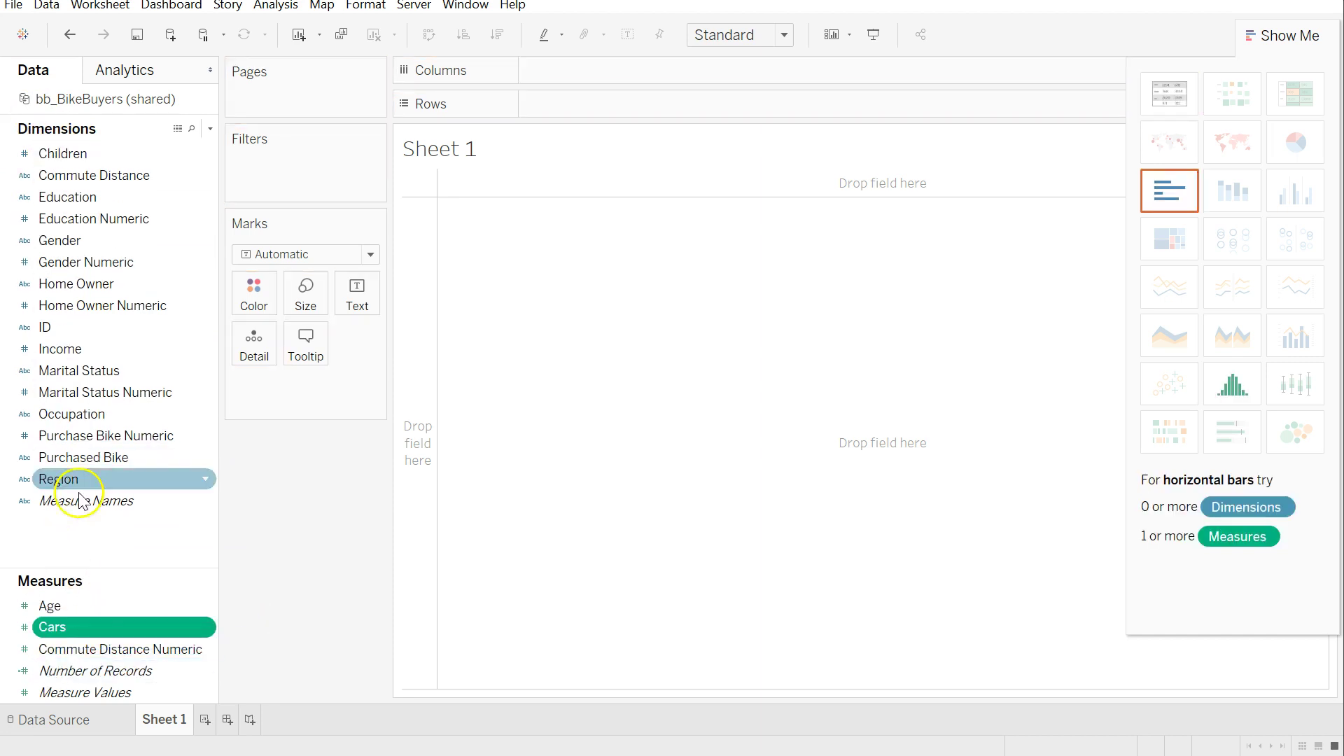
drag(42, 153, 66, 661)
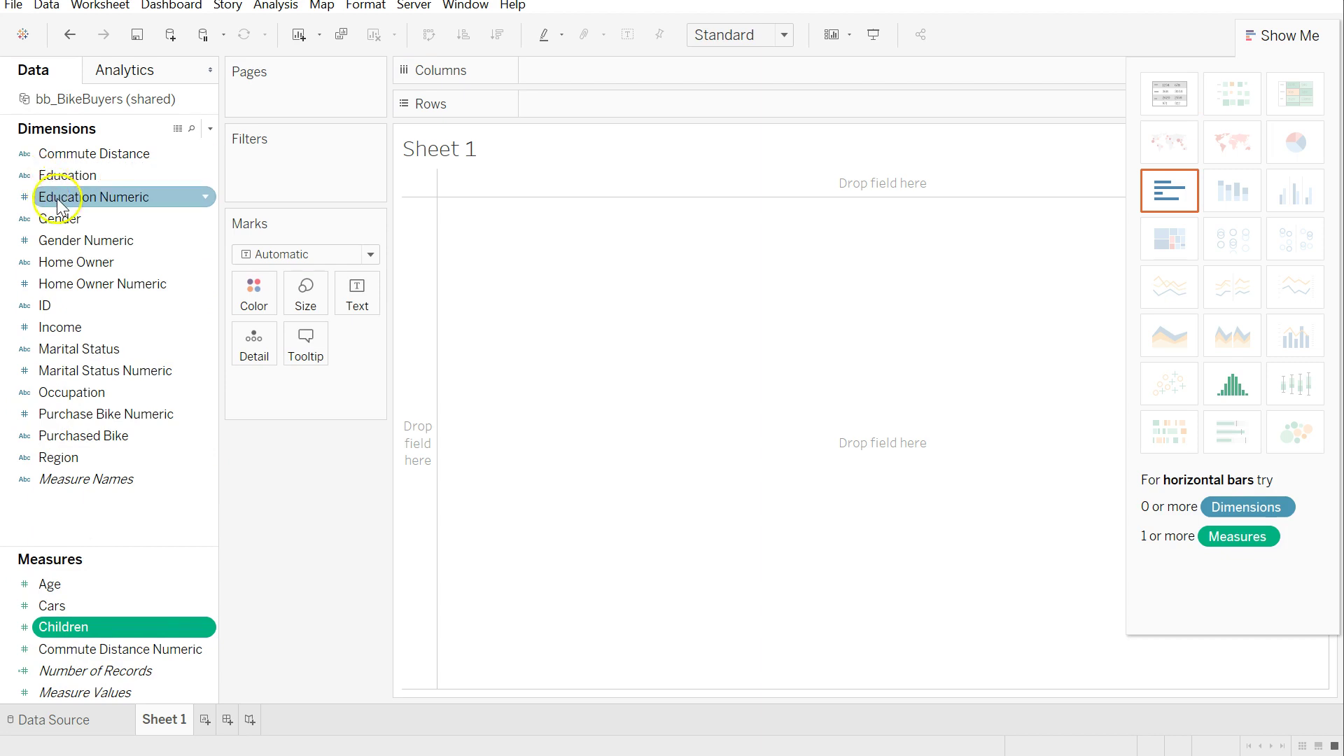
drag(45, 198, 70, 654)
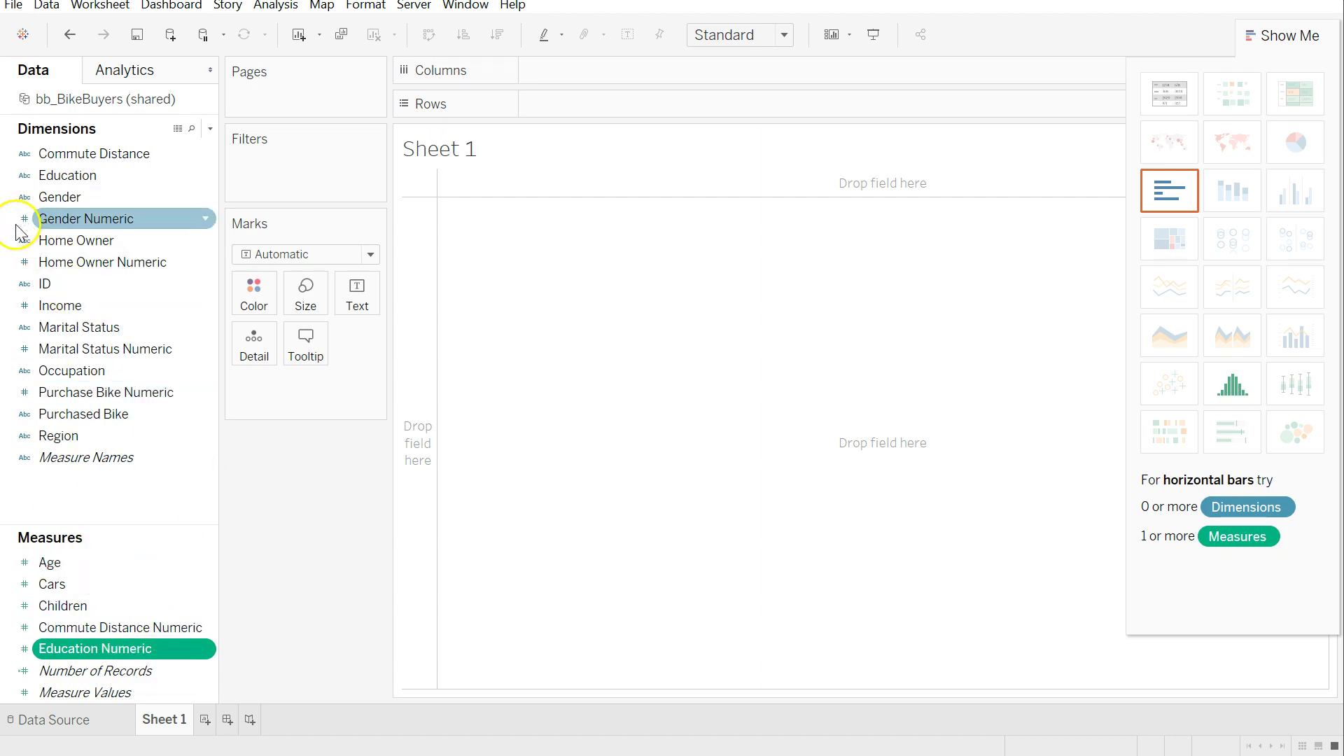
drag(73, 222, 63, 648)
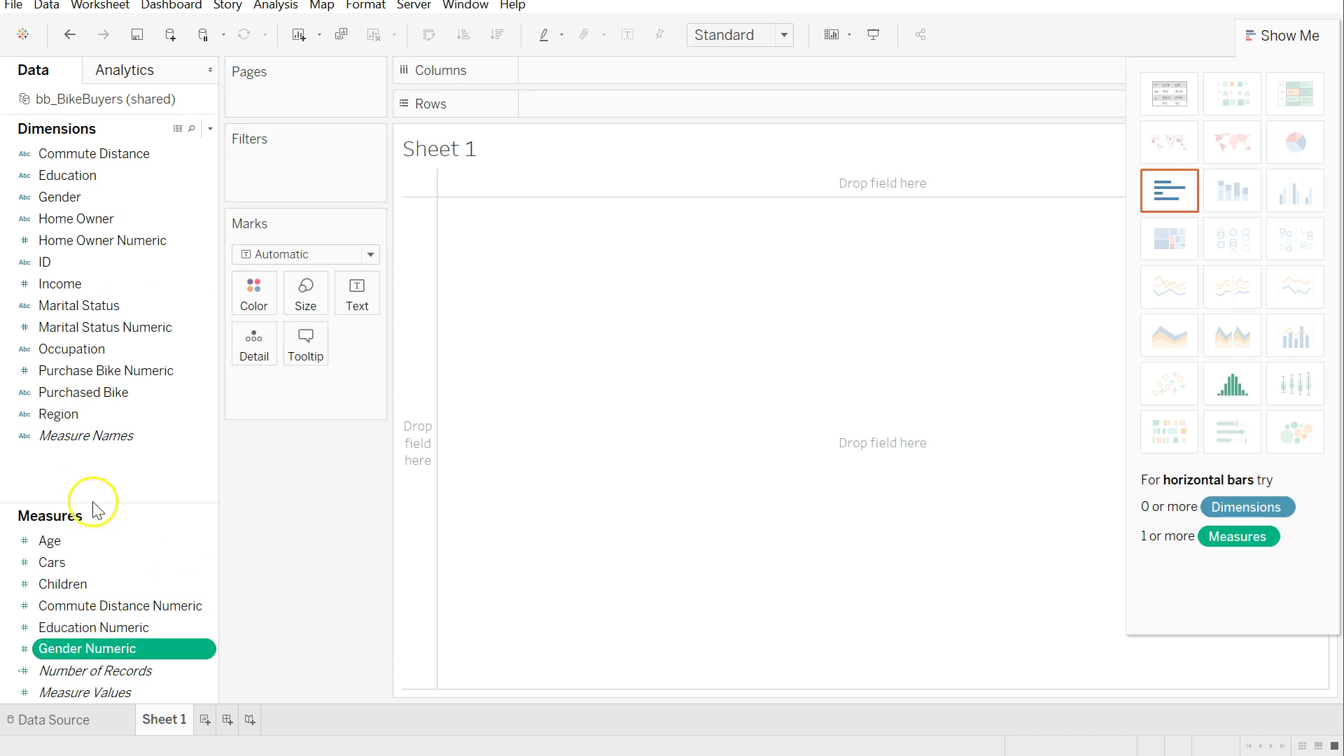
drag(50, 283, 42, 648)
drag(68, 349, 60, 658)
drag(84, 307, 67, 670)
drag(77, 240, 67, 580)
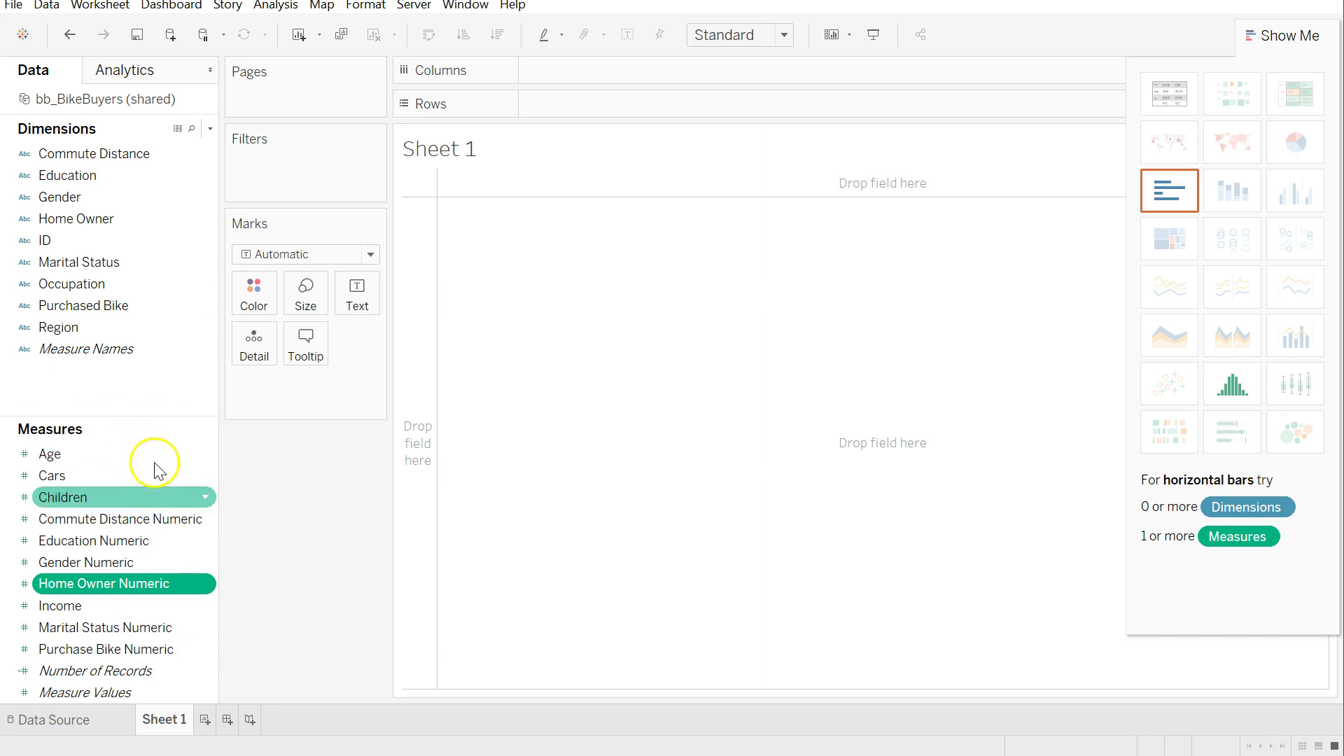